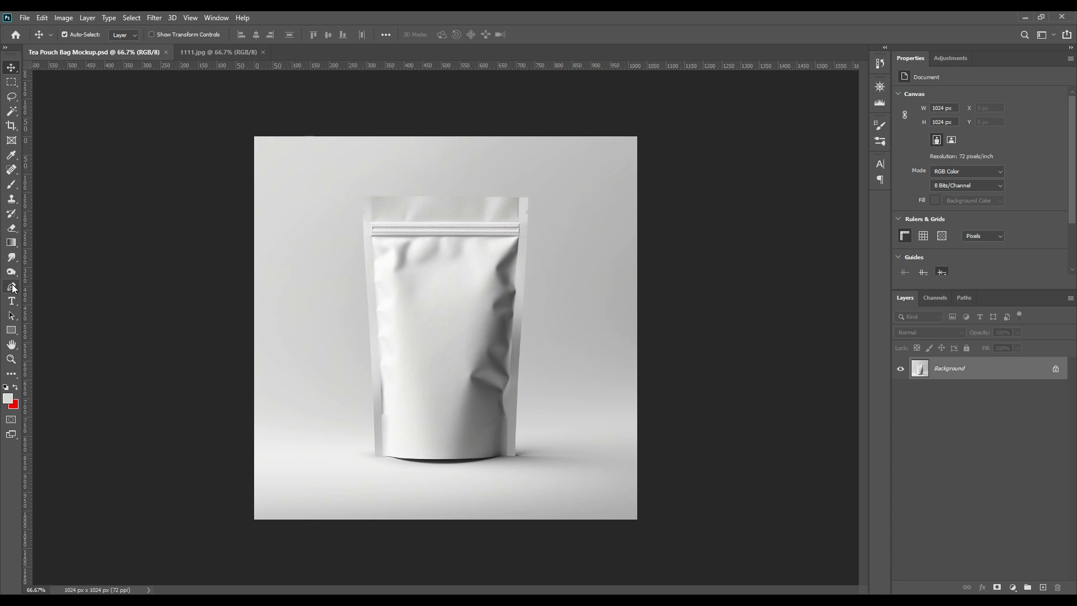
Start a Pen outline at the pouch's top-left corner, tracing across the top and down the right edge
click(13, 288)
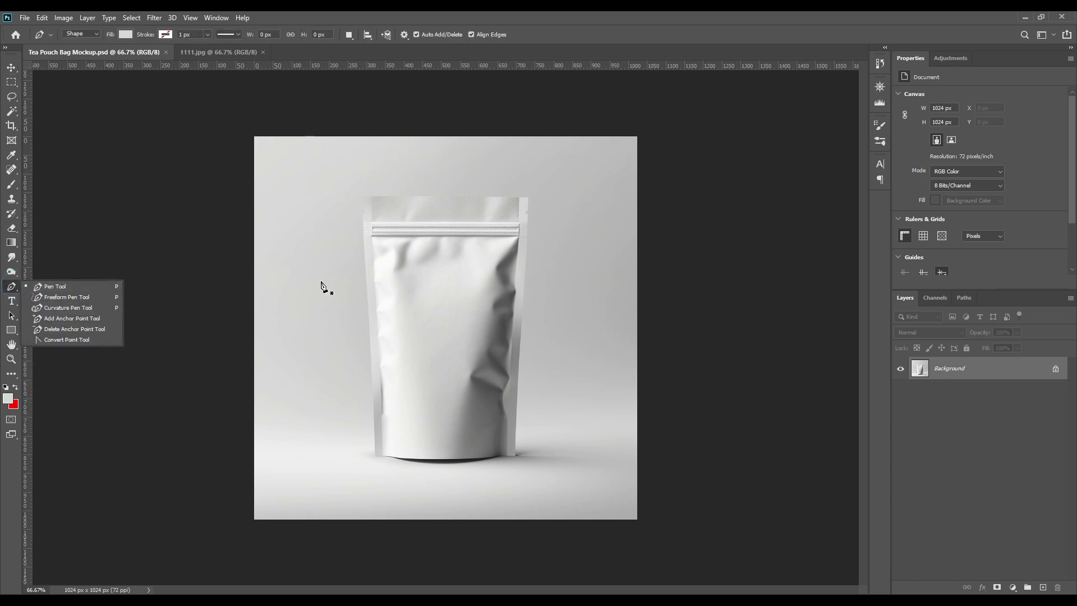
key(ctrl+plus)
key(ctrl+plus)
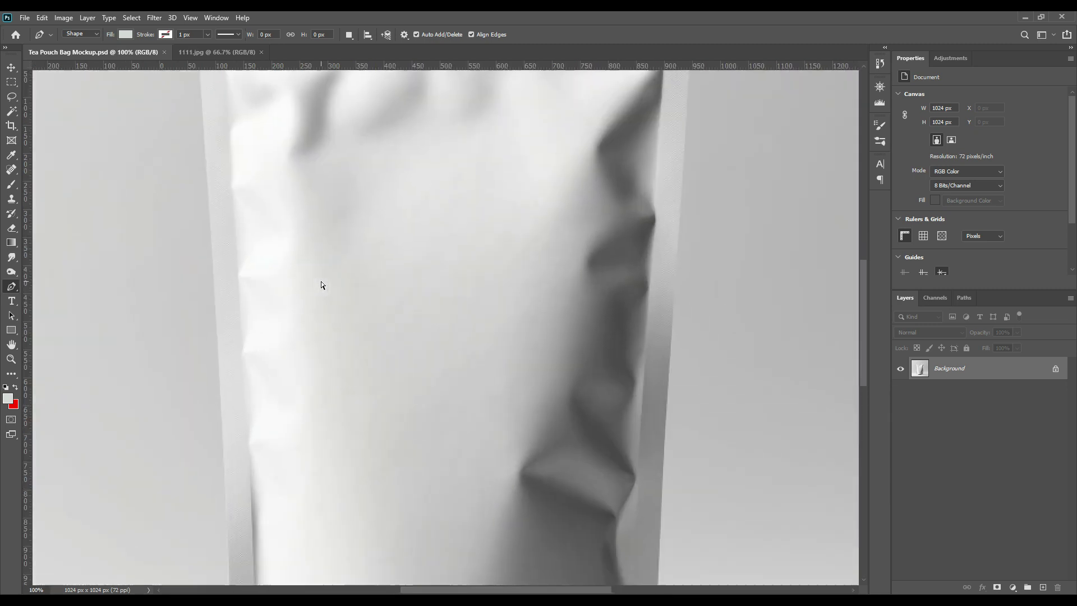
drag(332, 230, 355, 409)
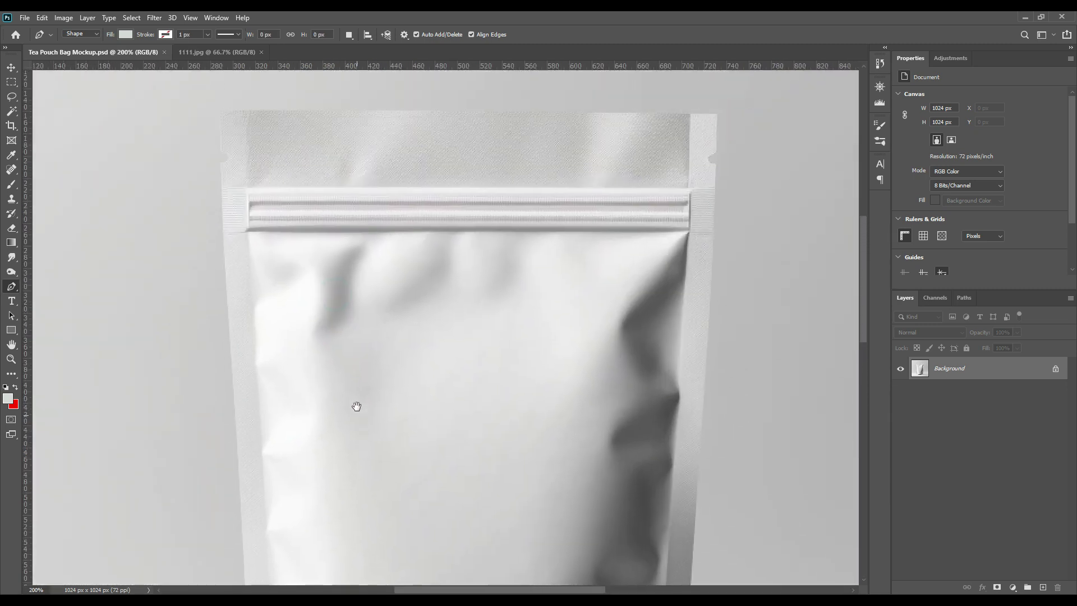
drag(338, 298, 337, 359)
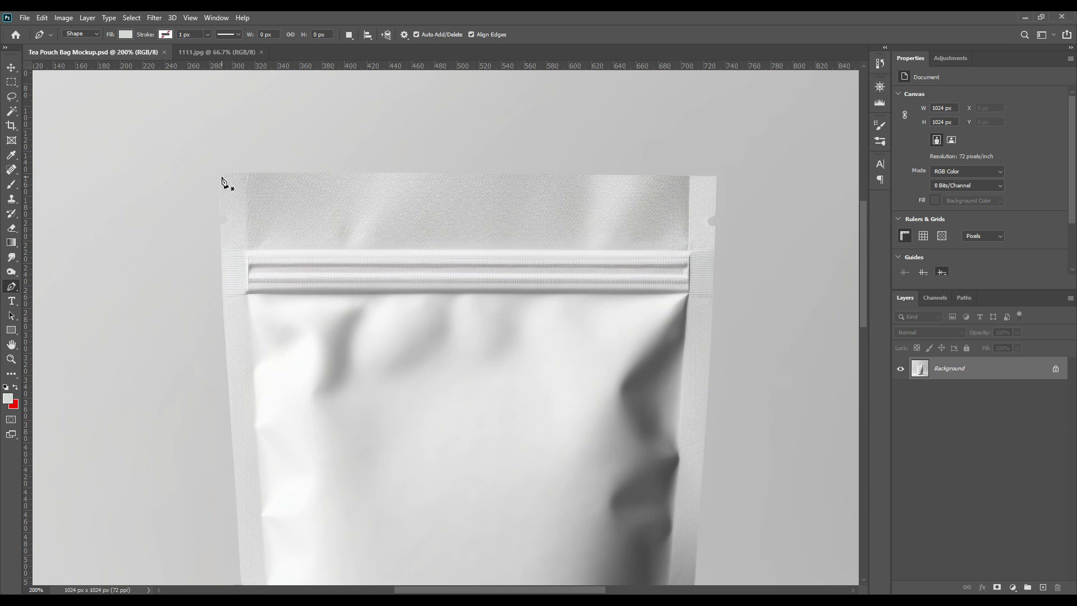
scroll(221, 177, up, 3)
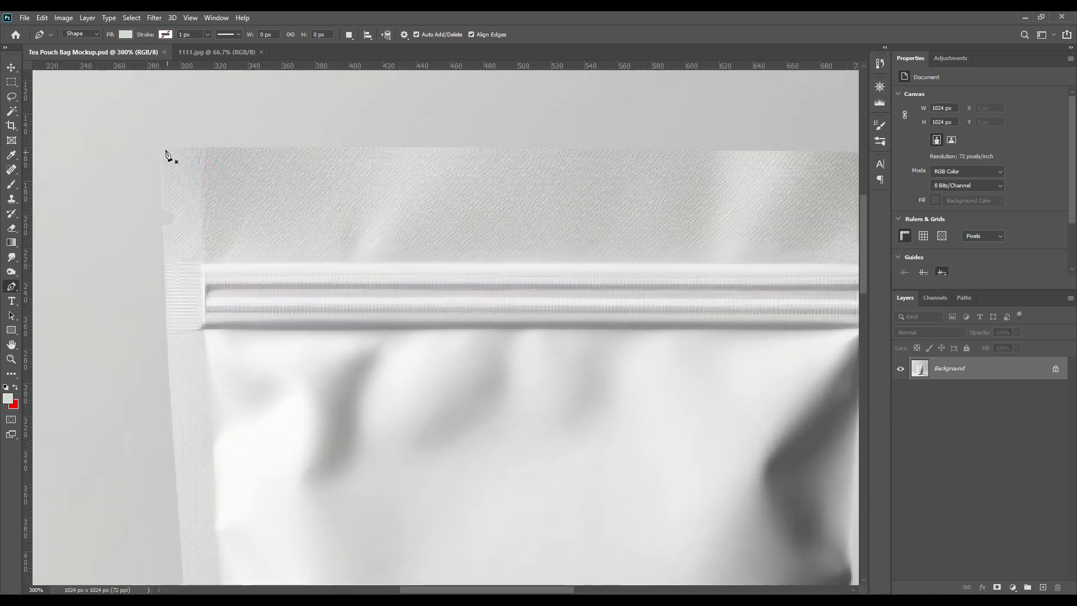
click(163, 148)
drag(517, 196, 285, 218)
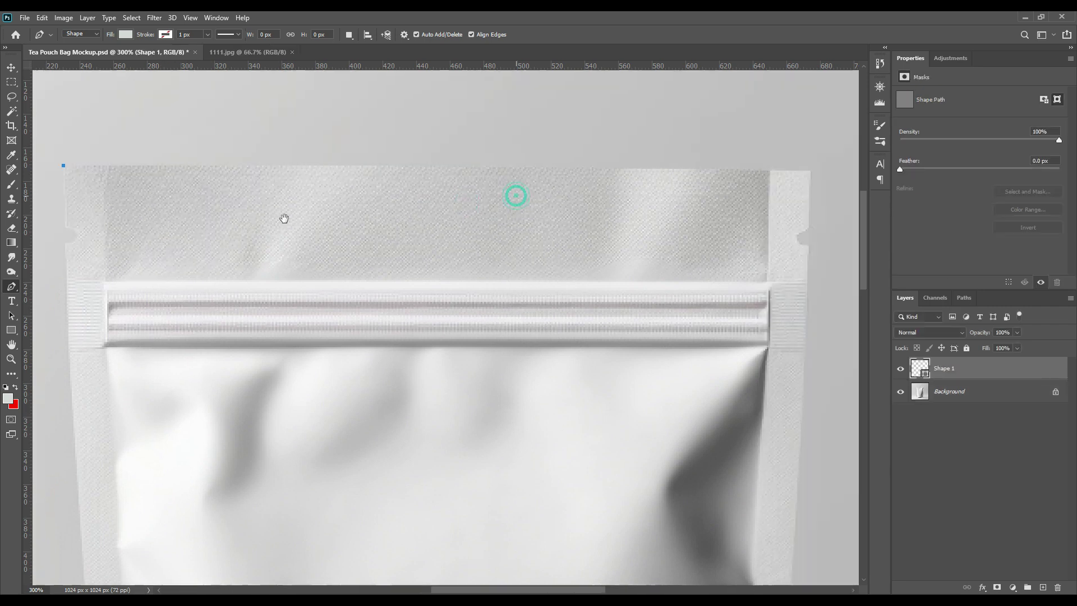
click(673, 175)
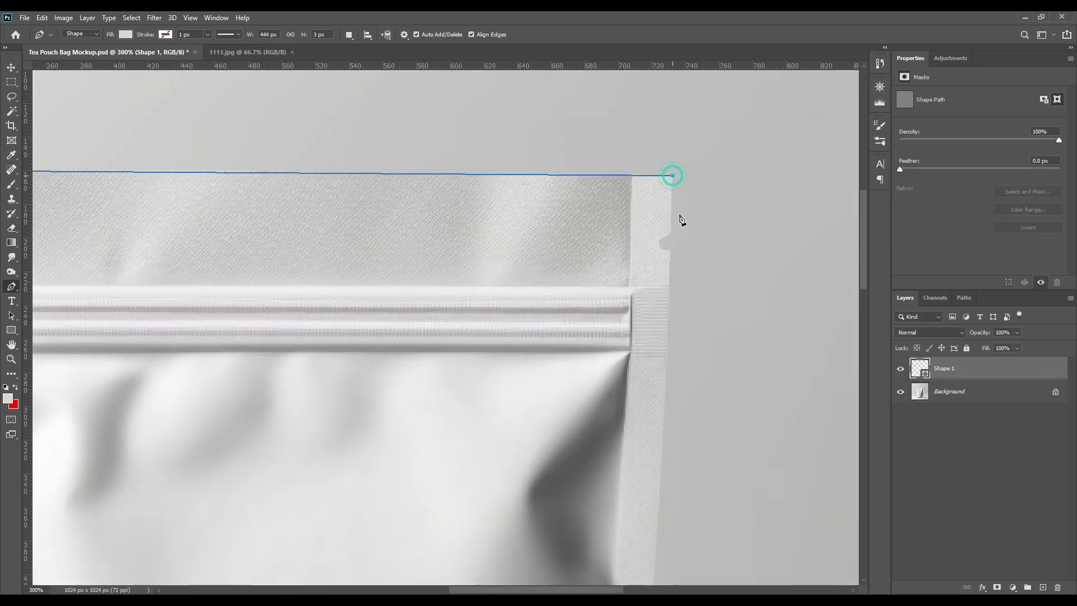
click(671, 230)
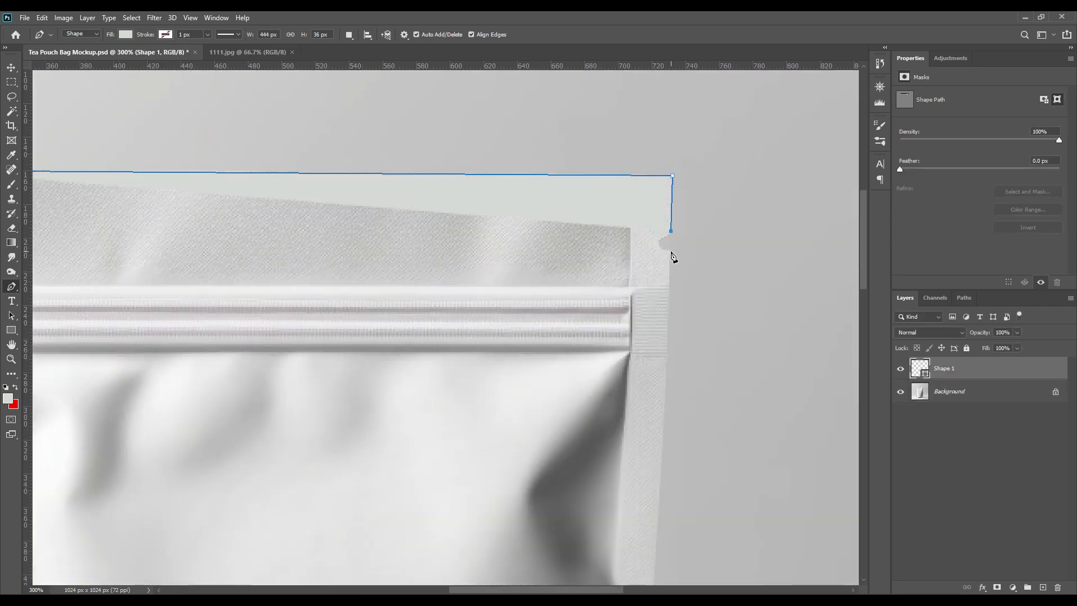
click(671, 249)
Continue the outline to the bottom-right corner and set Shape 1 opacity to 0%
scroll(690, 365, down, 5)
drag(700, 433, 704, 258)
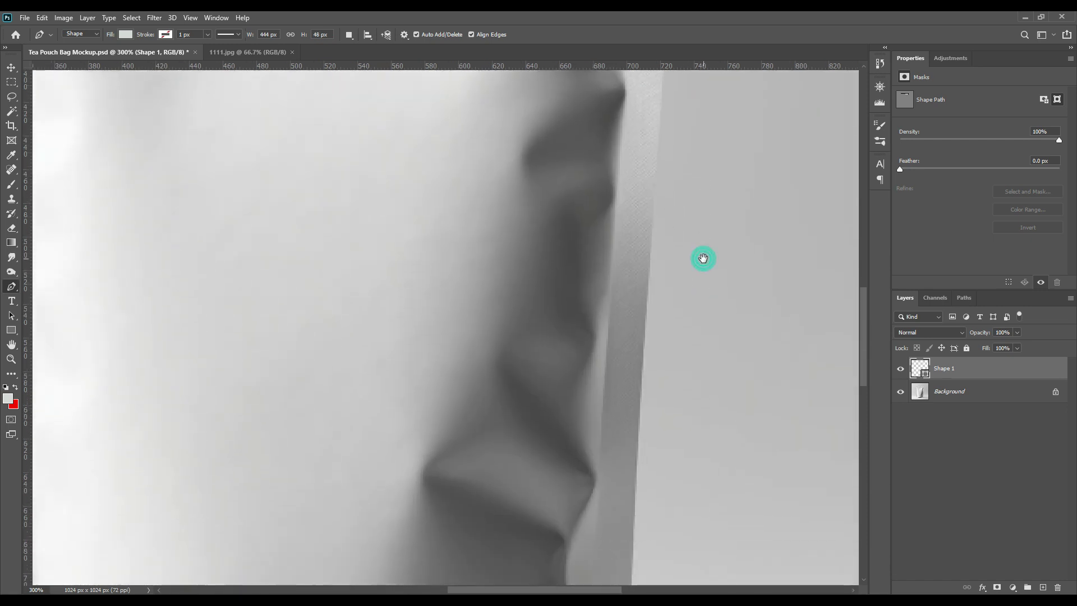
click(650, 289)
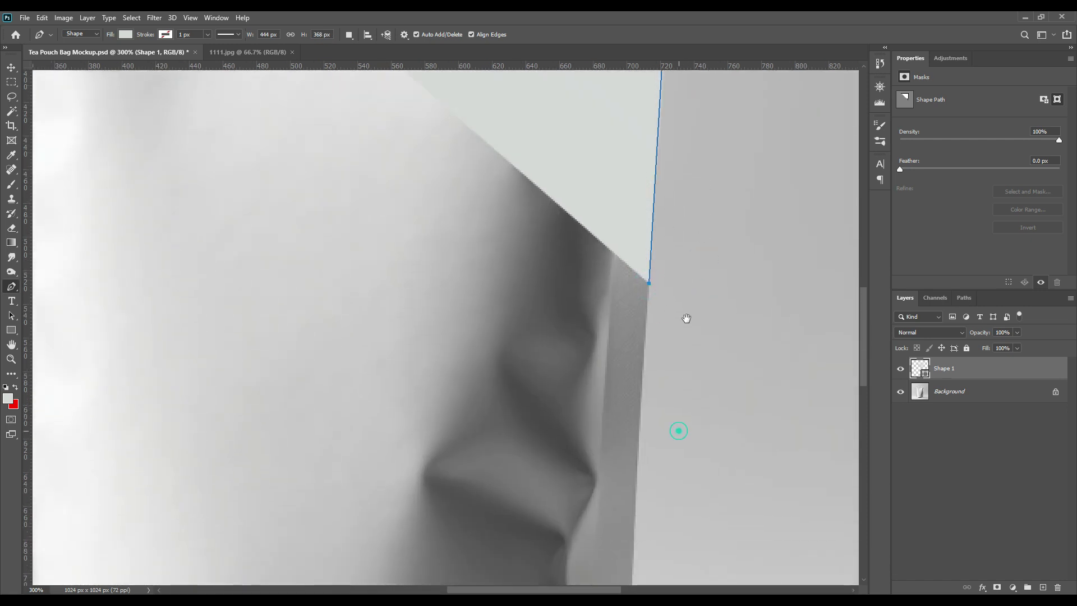
scroll(681, 351, down, 8)
drag(685, 316, 696, 305)
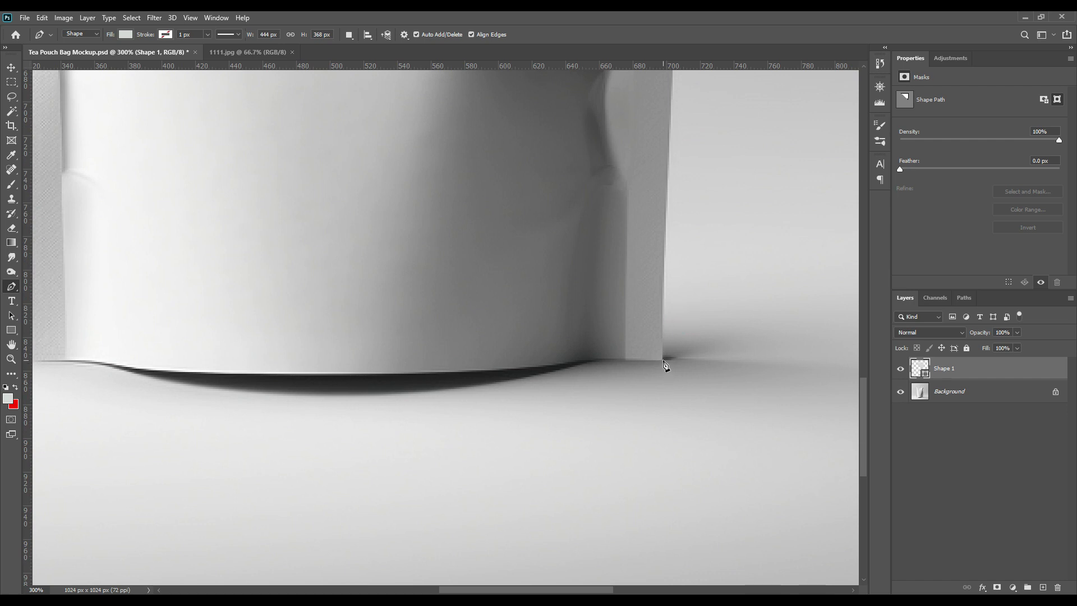
click(663, 360)
click(575, 361)
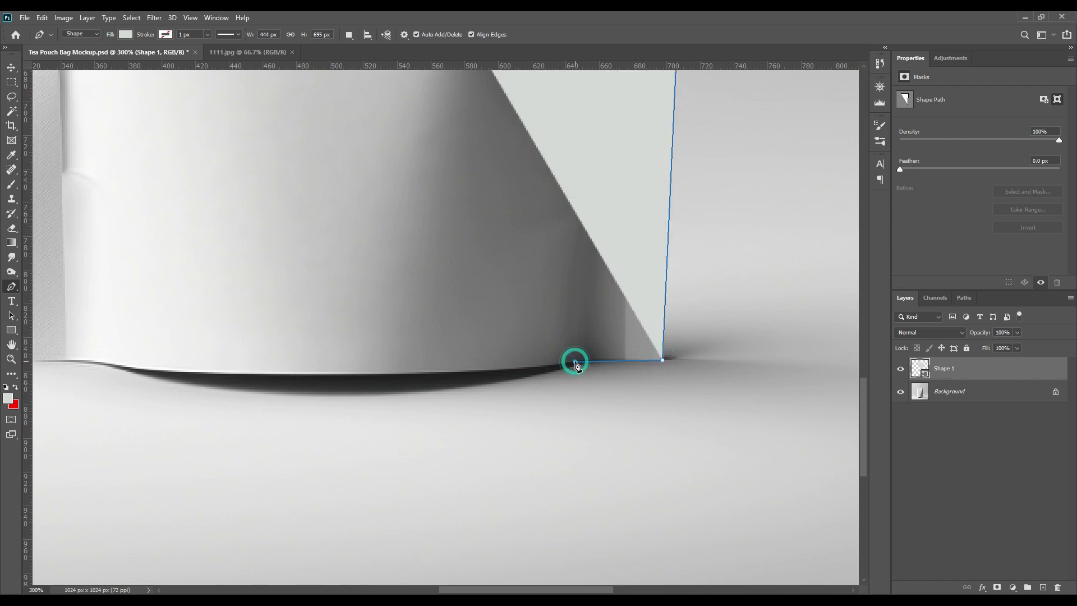
drag(981, 337, 878, 340)
Trace the bottom-left corner and notched left side, closing the path at the first anchor
drag(438, 317, 685, 314)
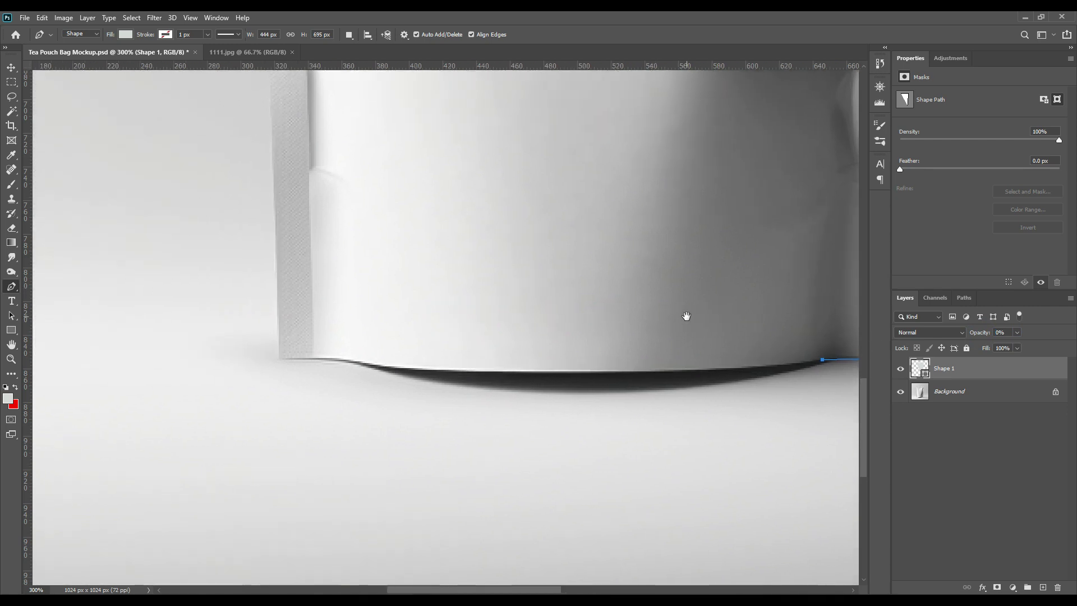
click(395, 369)
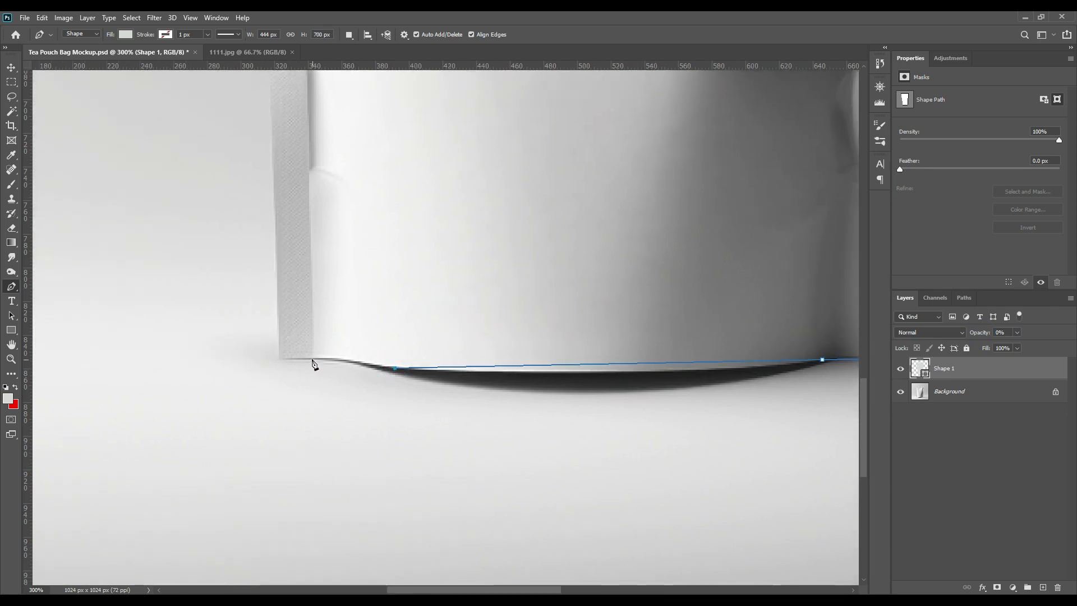
click(277, 359)
drag(366, 176, 378, 377)
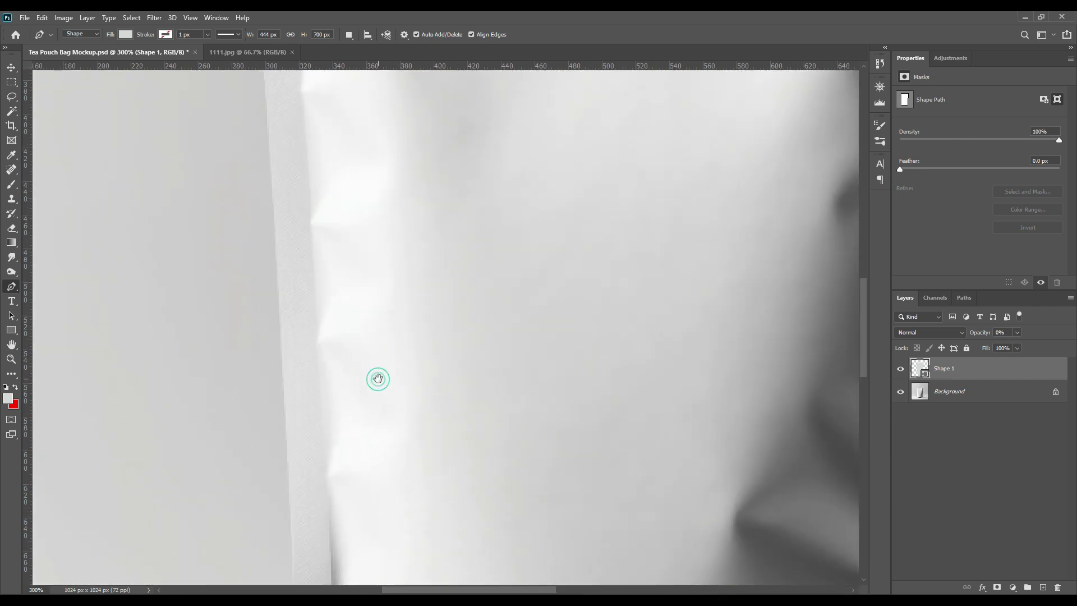
click(281, 339)
drag(334, 240, 344, 494)
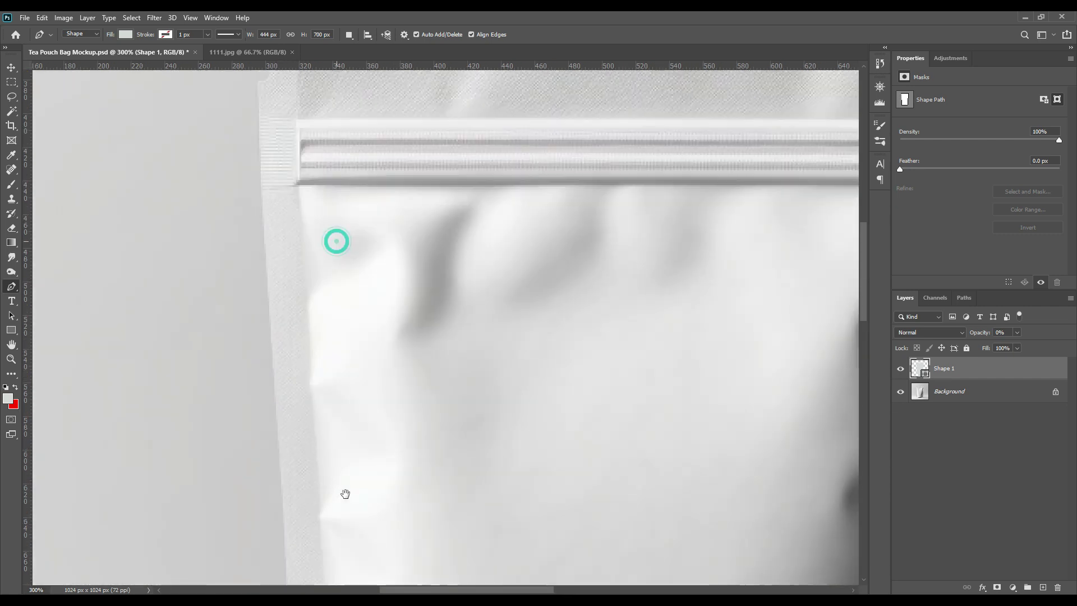
drag(359, 199, 366, 388)
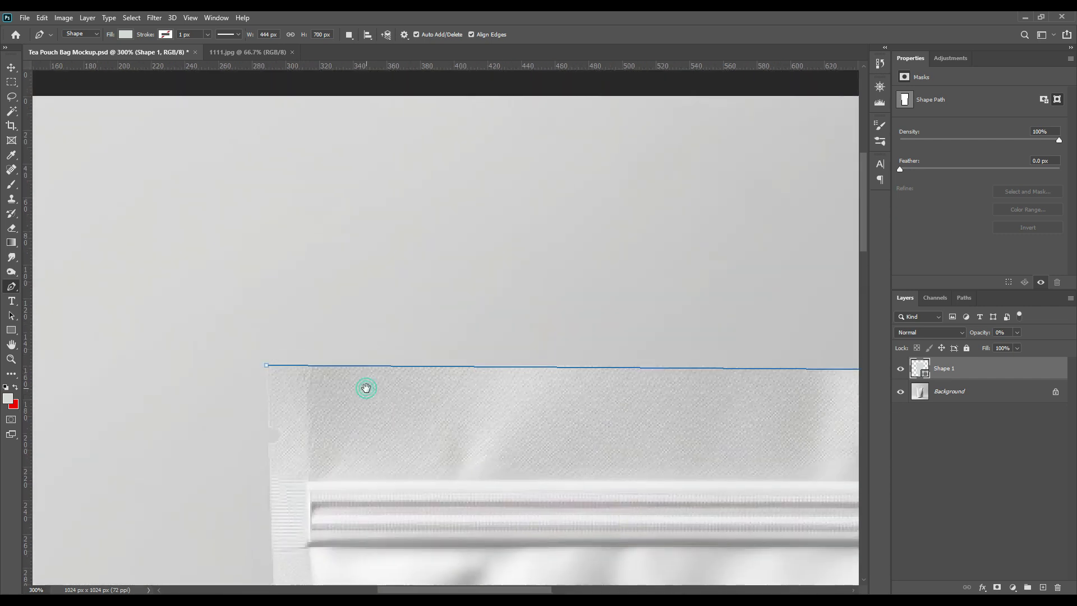
click(268, 444)
click(270, 426)
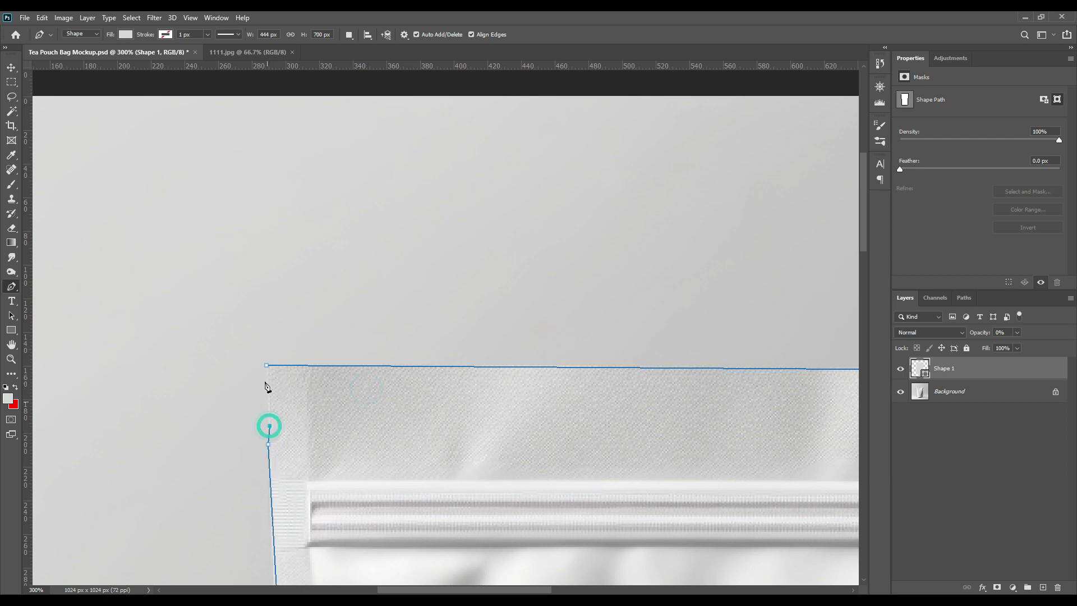
click(265, 367)
drag(376, 479, 367, 347)
Add anchor points along Shape 1's left edge, bending it into the pouch's notch
right_click(11, 286)
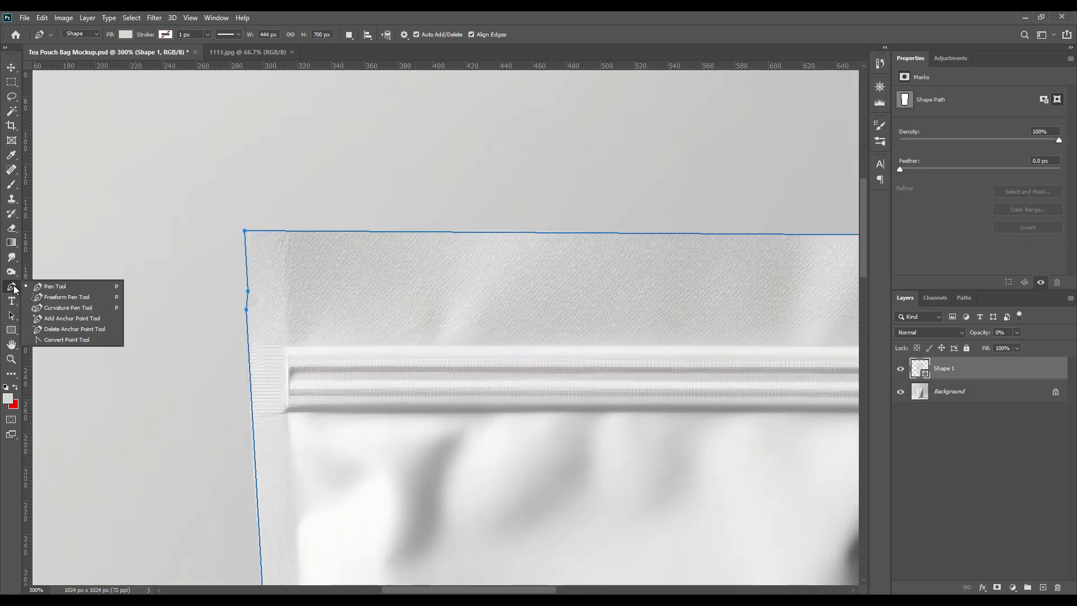
click(48, 323)
mouse_move(247, 301)
mouse_down()
mouse_move(260, 311)
mouse_move(257, 293)
mouse_move(258, 307)
mouse_up()
click(251, 458)
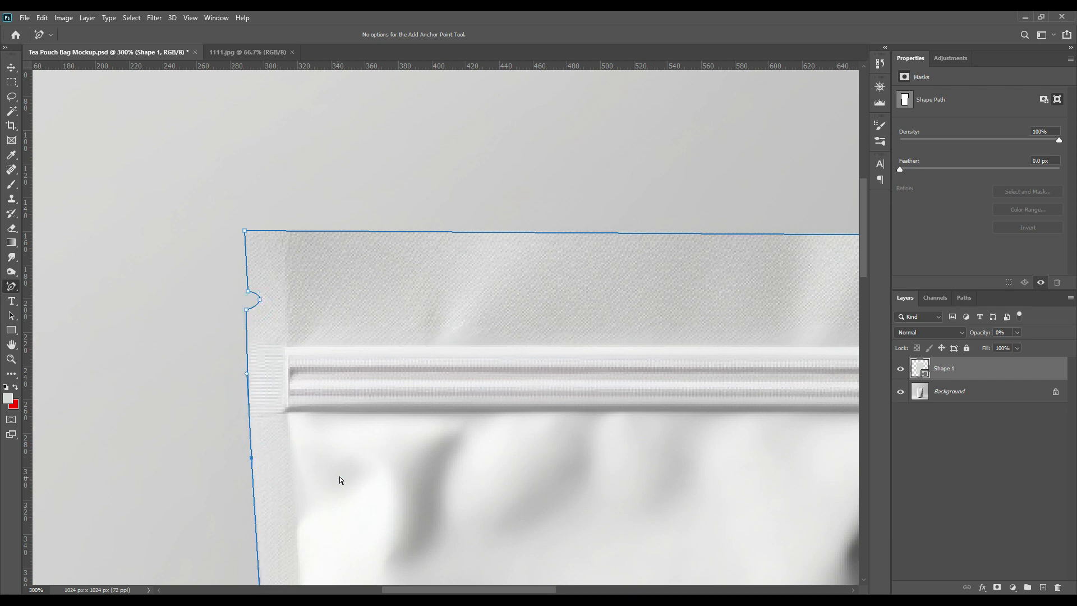
drag(372, 504, 352, 404)
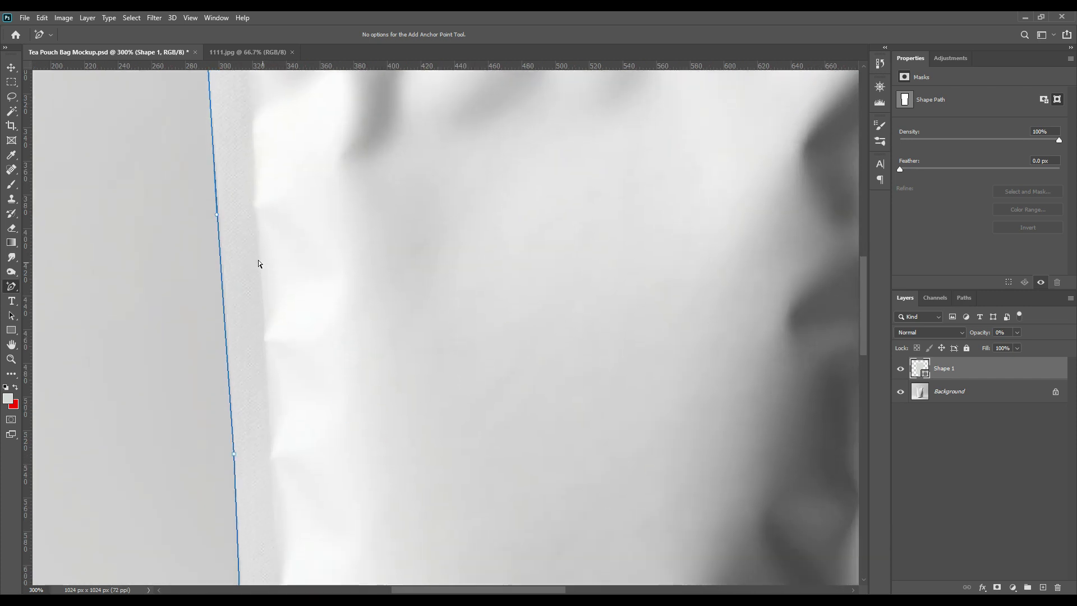
click(220, 236)
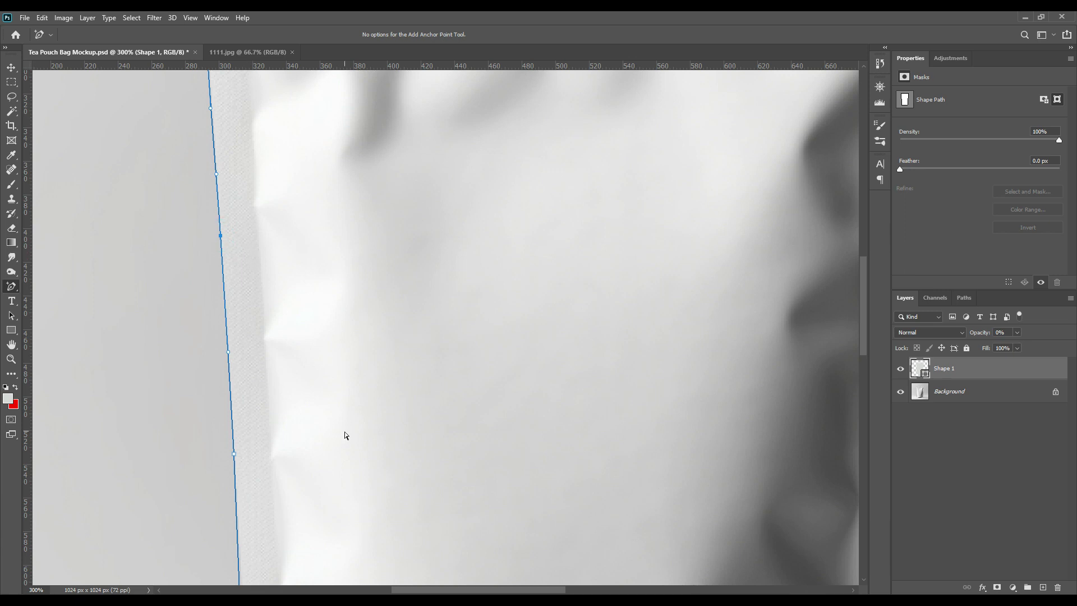
drag(345, 435, 354, 328)
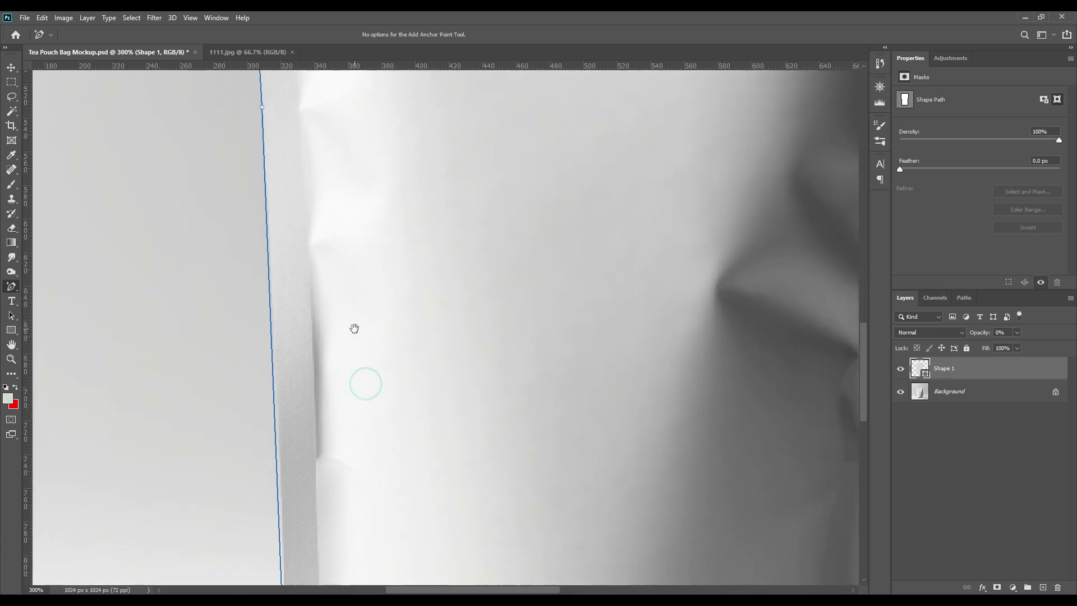
click(269, 247)
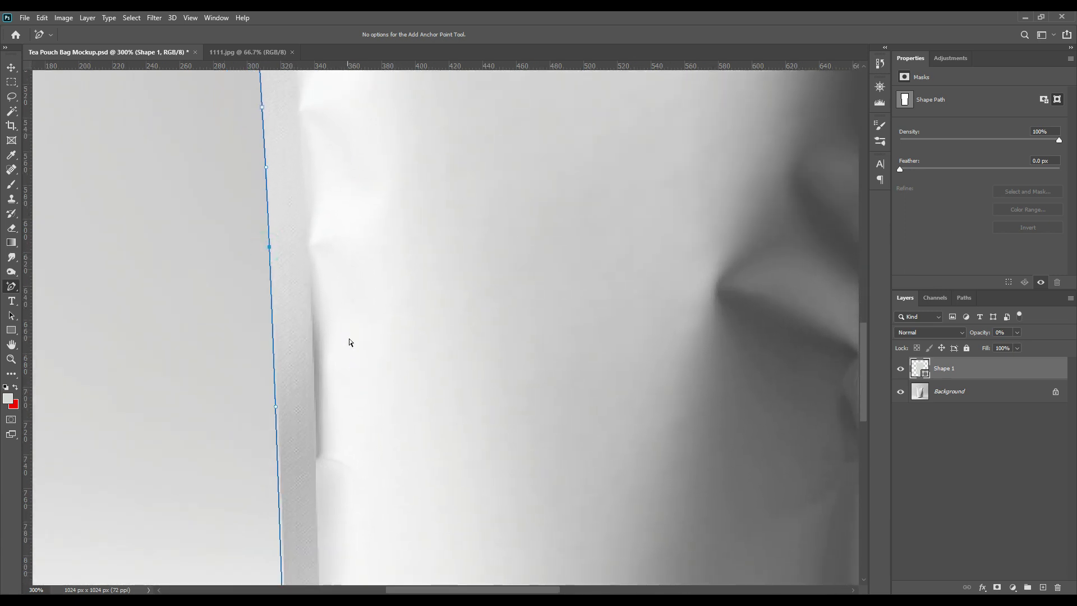
drag(377, 443, 356, 238)
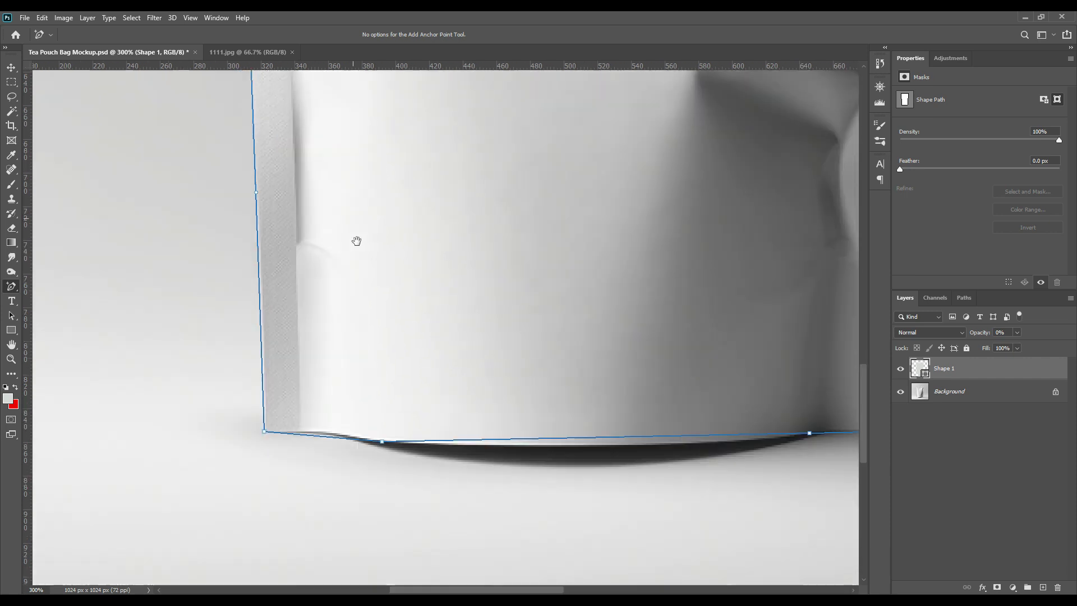
click(262, 293)
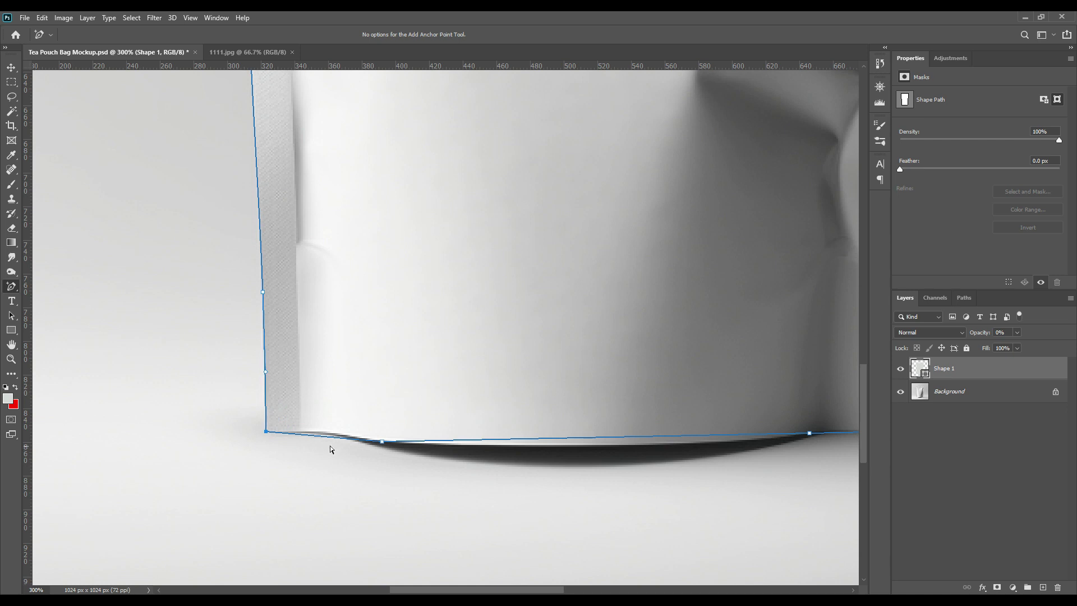
Curve the path's bottom segment to follow the pouch's curved base
drag(322, 436, 321, 431)
click(364, 438)
click(266, 433)
drag(585, 438, 585, 446)
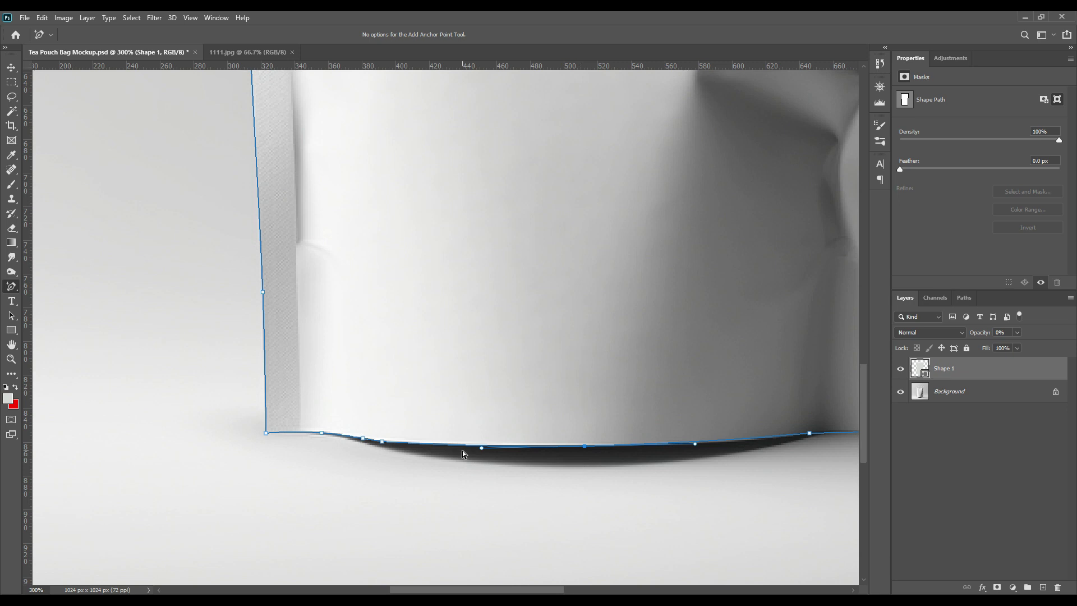
Add anchors on the bottom-right curve and right edge, nudging them down and left to match the bag
drag(723, 381, 517, 368)
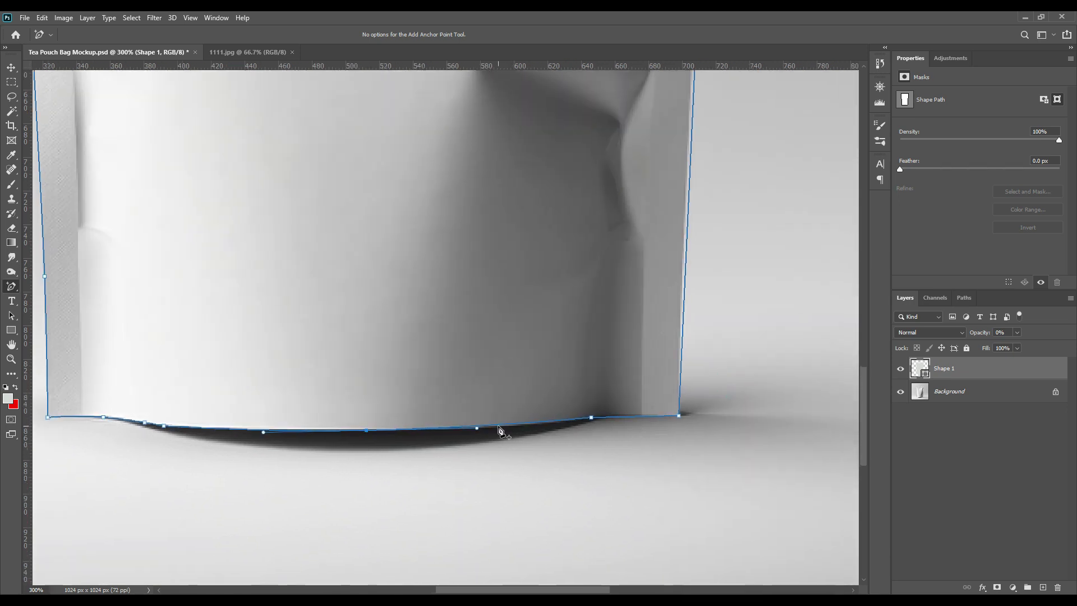
click(499, 427)
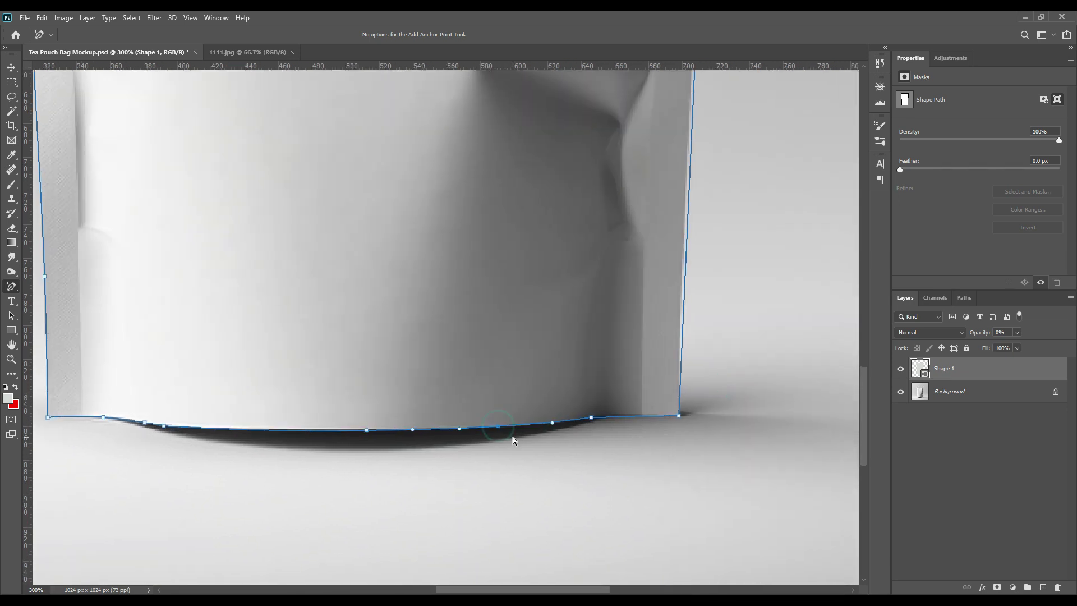
click(614, 421)
key(Down)
drag(738, 202, 663, 344)
click(645, 296)
key(Left)
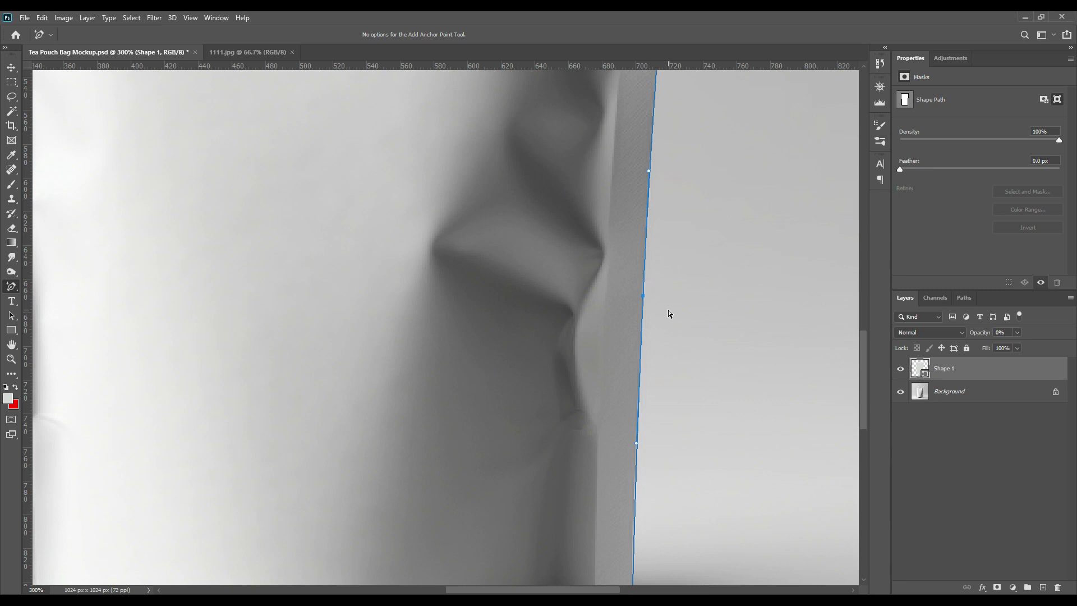
drag(684, 475, 682, 347)
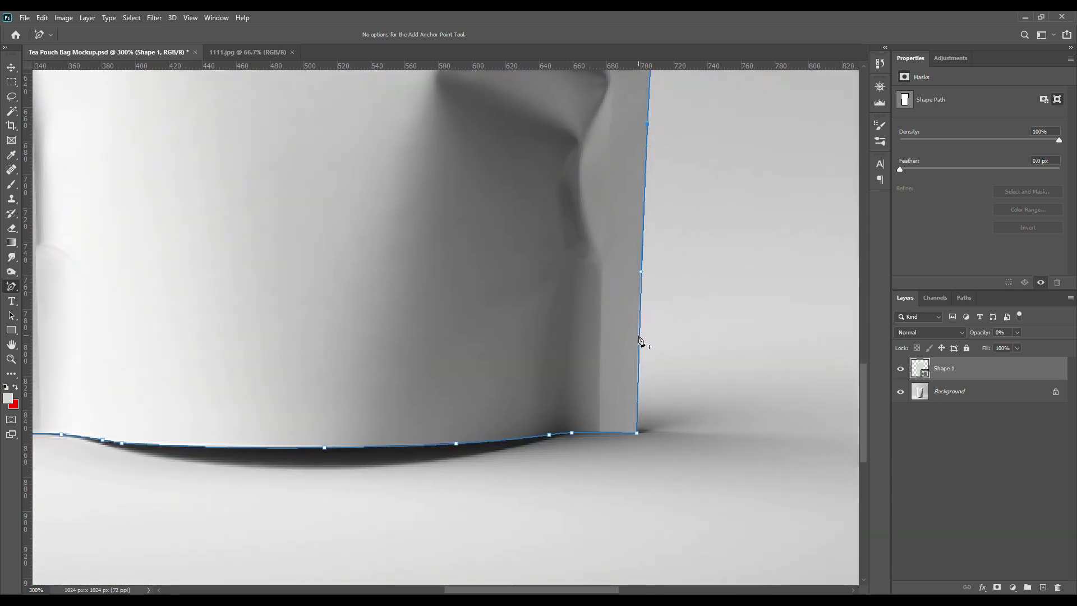
click(639, 336)
Form the side notch near the top of the pouch's right edge
drag(688, 233, 695, 435)
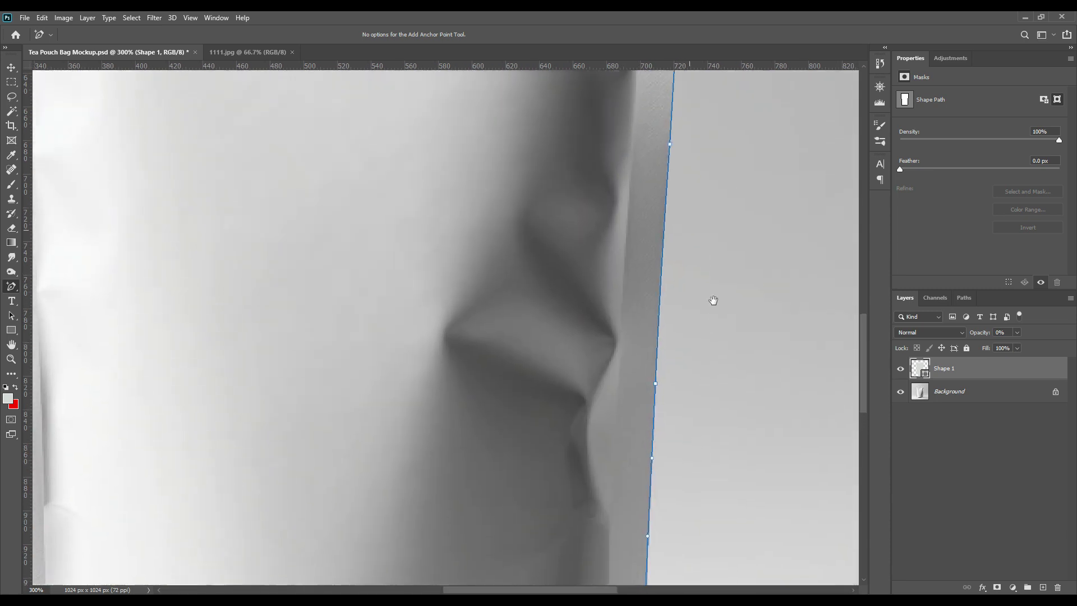
drag(712, 295, 710, 449)
drag(722, 330, 712, 440)
drag(712, 242, 702, 399)
click(664, 271)
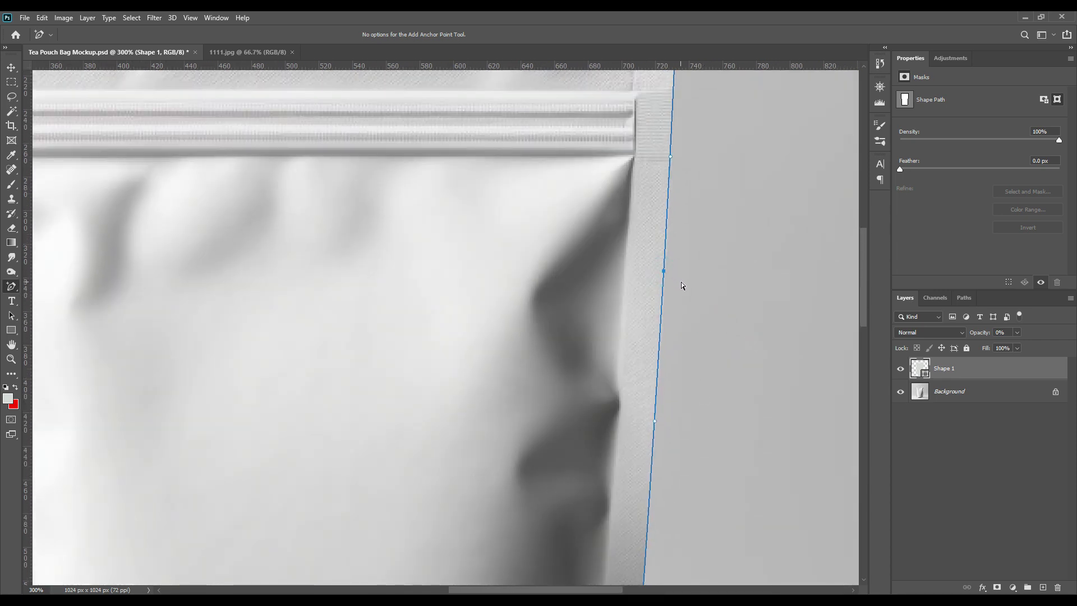
drag(700, 217, 703, 438)
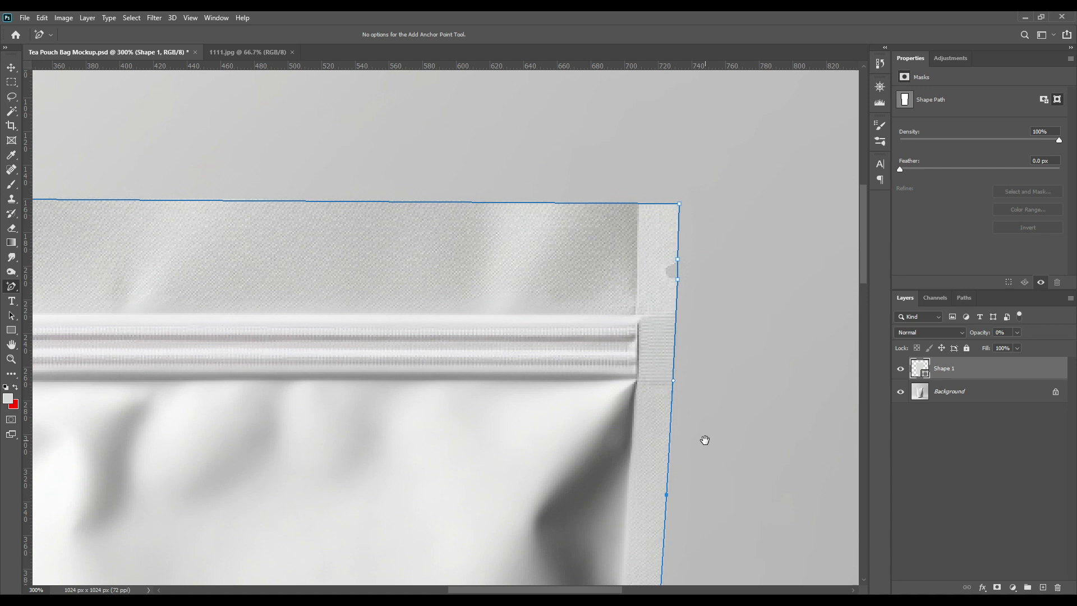
drag(678, 269, 665, 273)
click(666, 268)
click(678, 279)
Add an anchor along the top edge, fit the document on screen and deselect the layer
drag(404, 301, 612, 296)
click(451, 197)
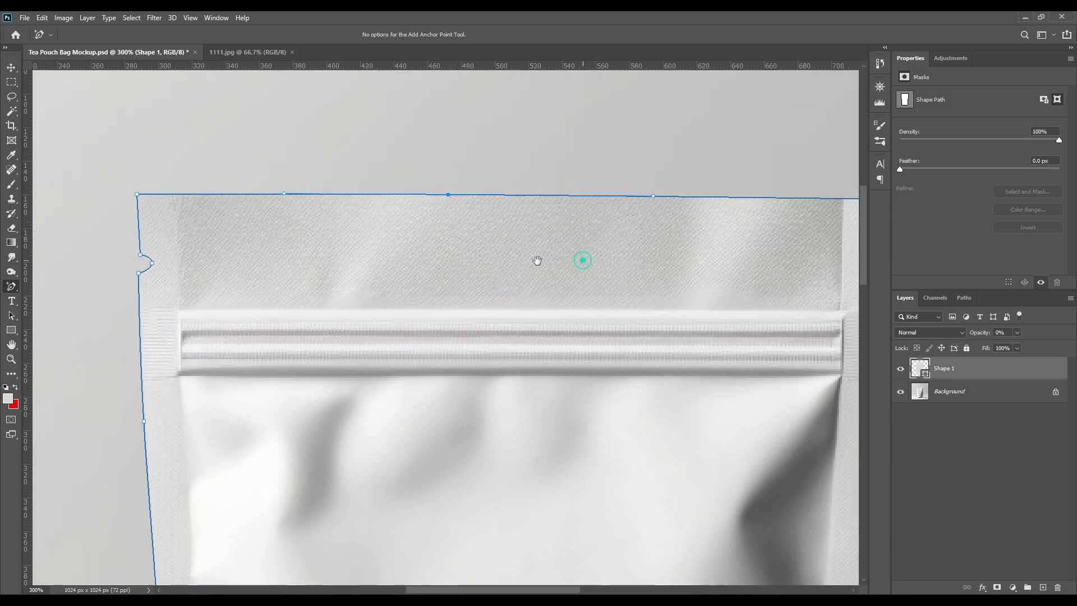
drag(582, 261, 493, 260)
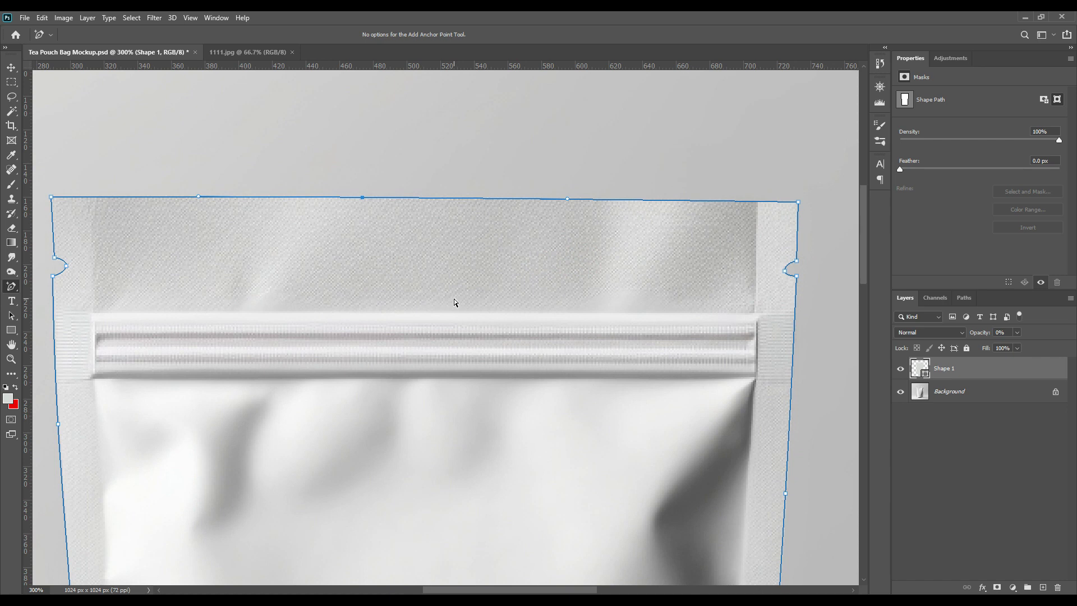
key(ctrl+0)
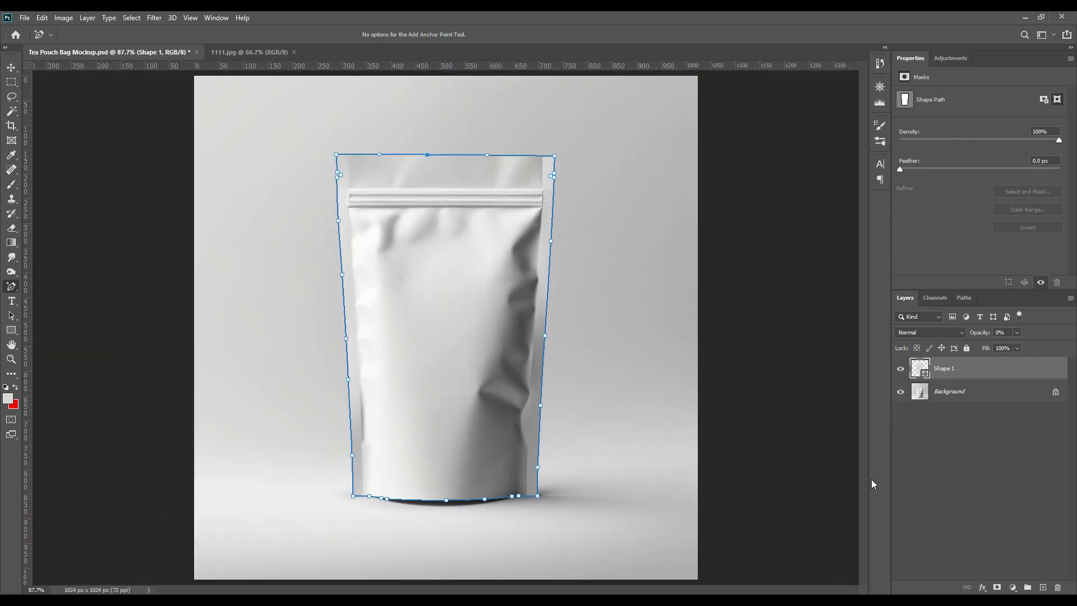
click(959, 456)
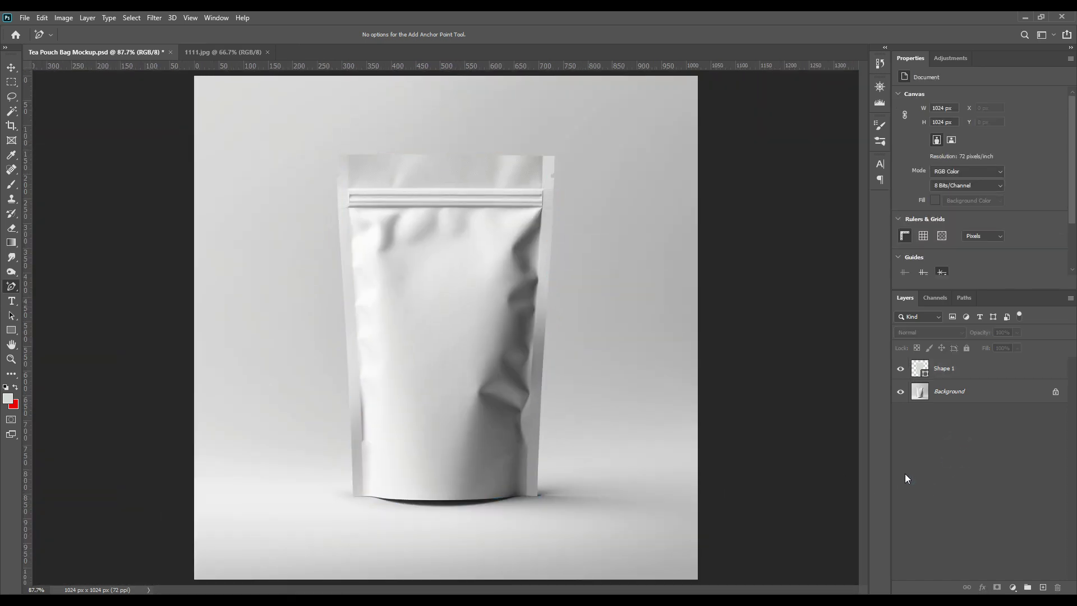
Draw a rectangle over the whole pouch and give it a red fill
click(11, 331)
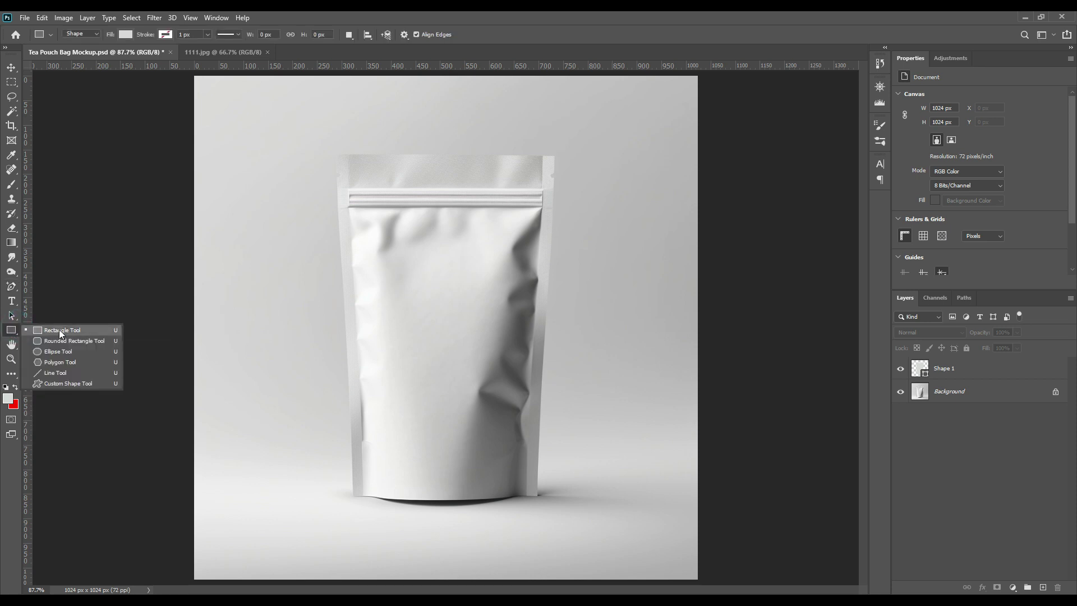
click(59, 331)
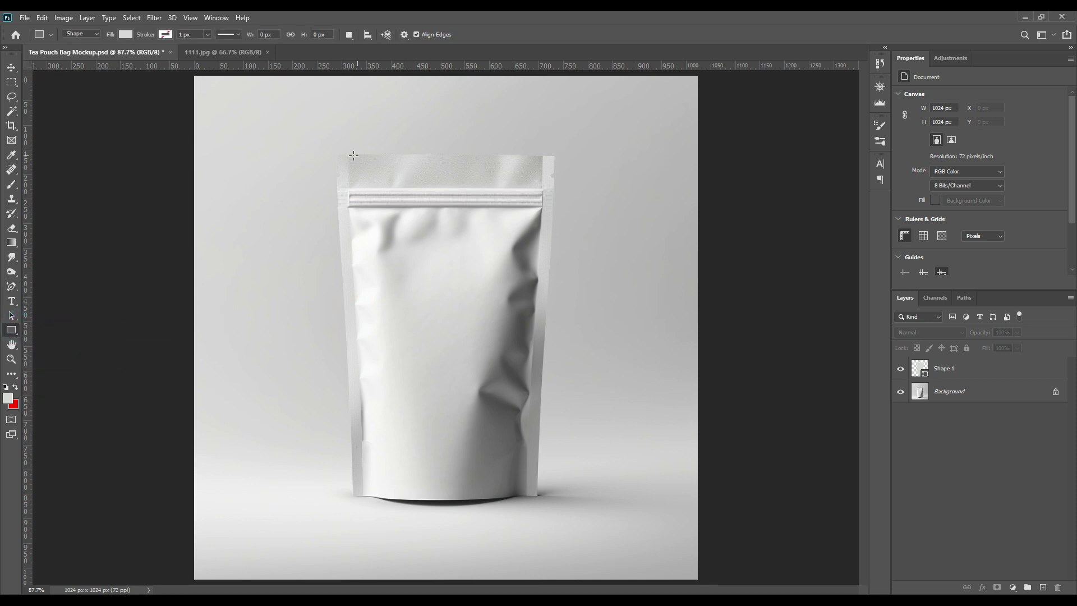
drag(334, 153, 557, 501)
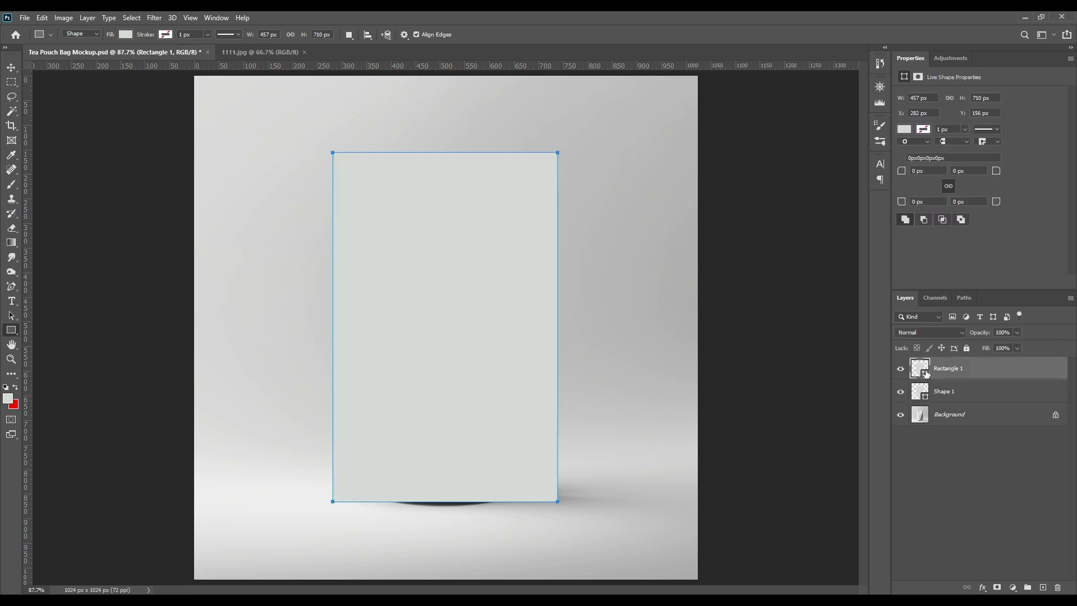
double_click(927, 373)
drag(846, 259, 912, 221)
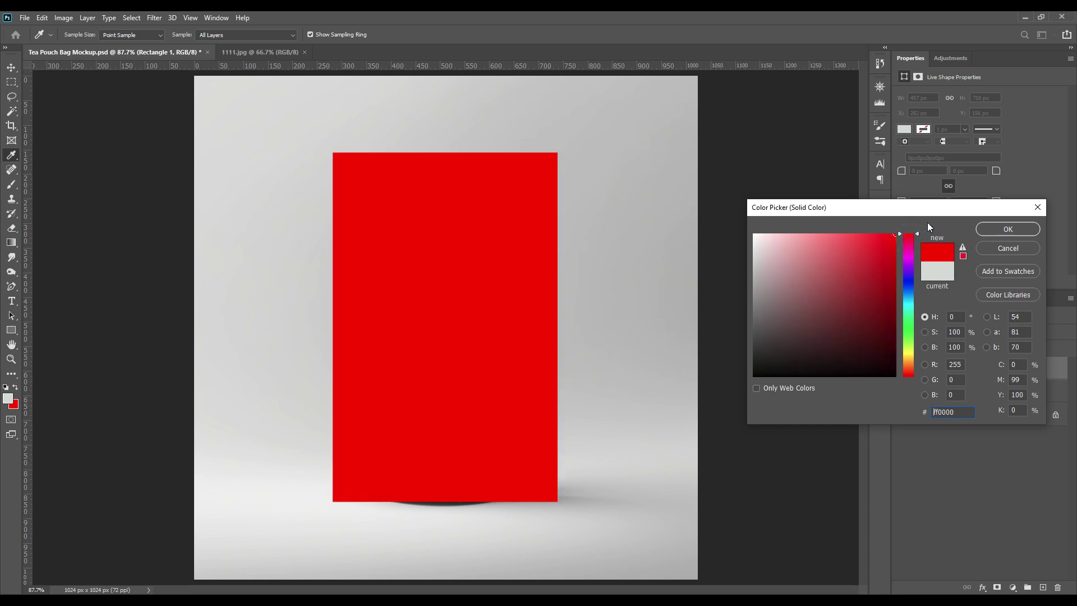
click(994, 230)
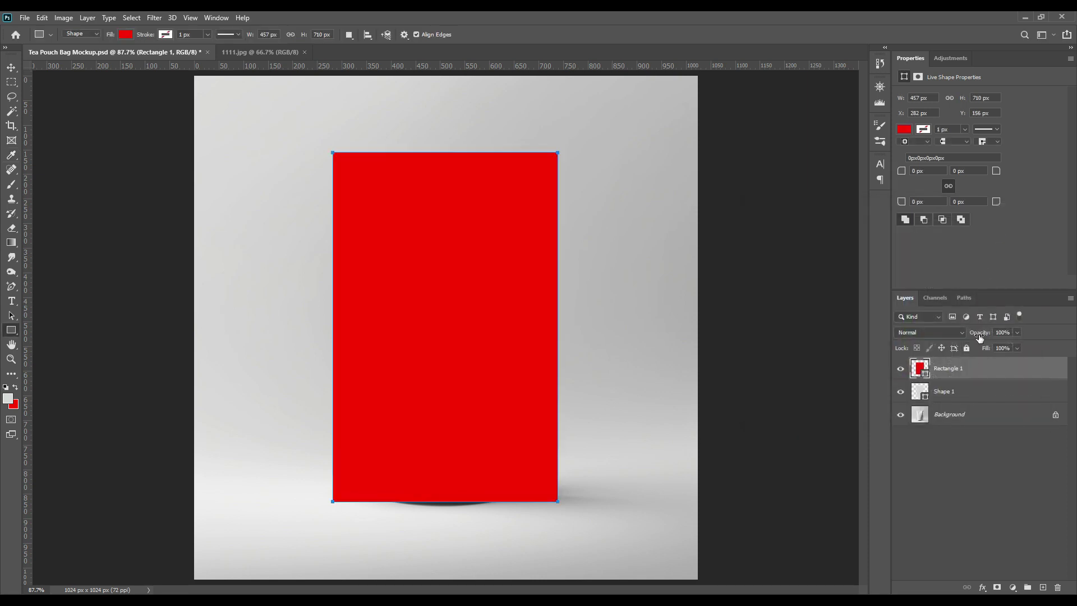
Convert the red rectangle to a smart object at 24% opacity
mouse_move(979, 337)
mouse_down()
mouse_move(966, 335)
mouse_move(993, 335)
mouse_up()
right_click(994, 368)
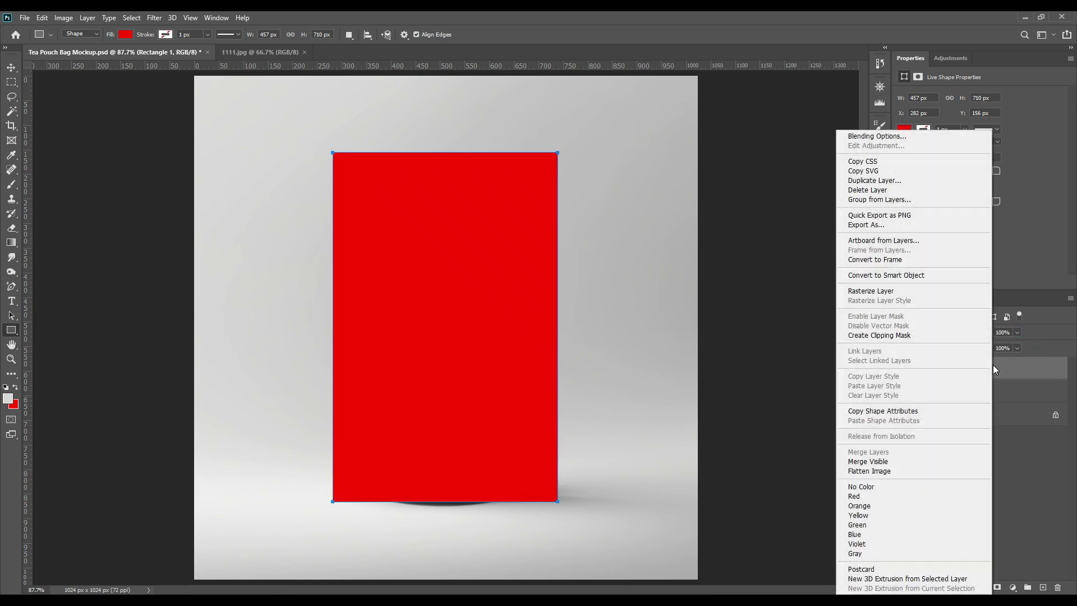
click(919, 277)
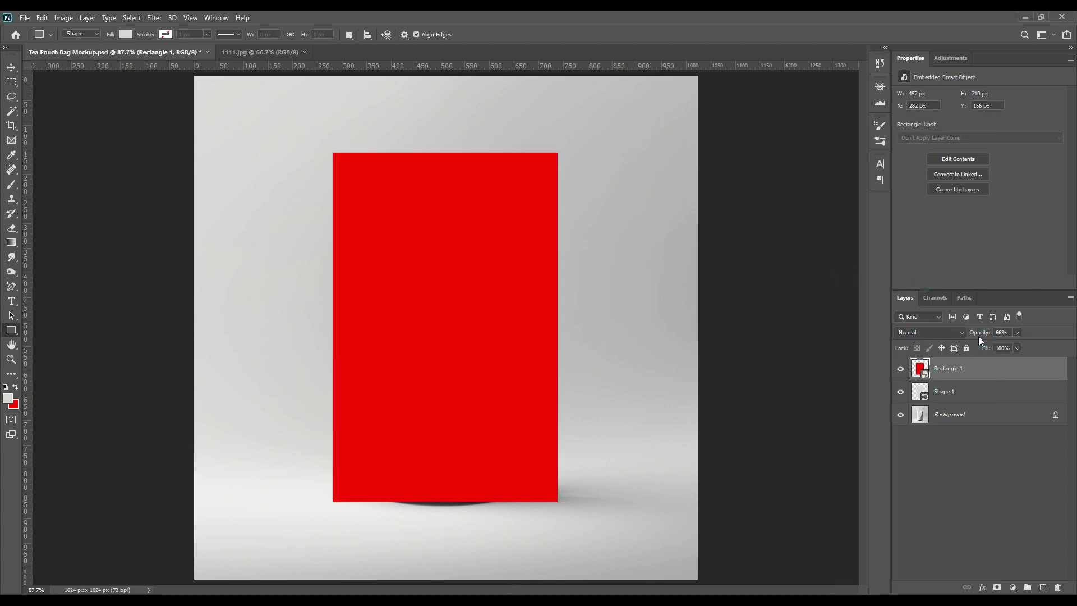
drag(979, 336, 964, 335)
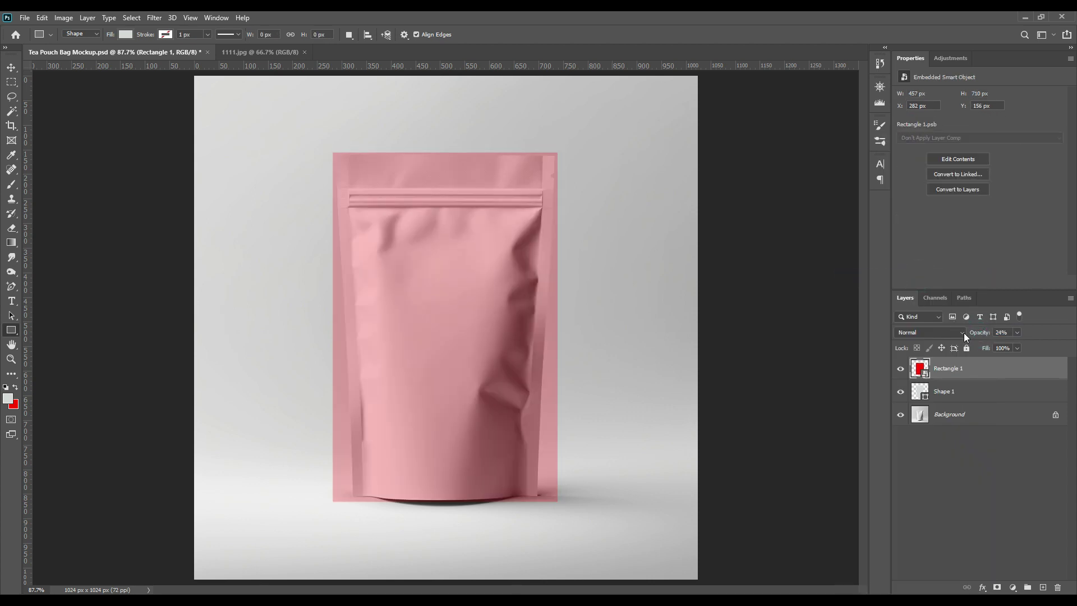
Distort the rectangle, pulling its bottom corners in to the pouch's tapered edges
key(ctrl+t)
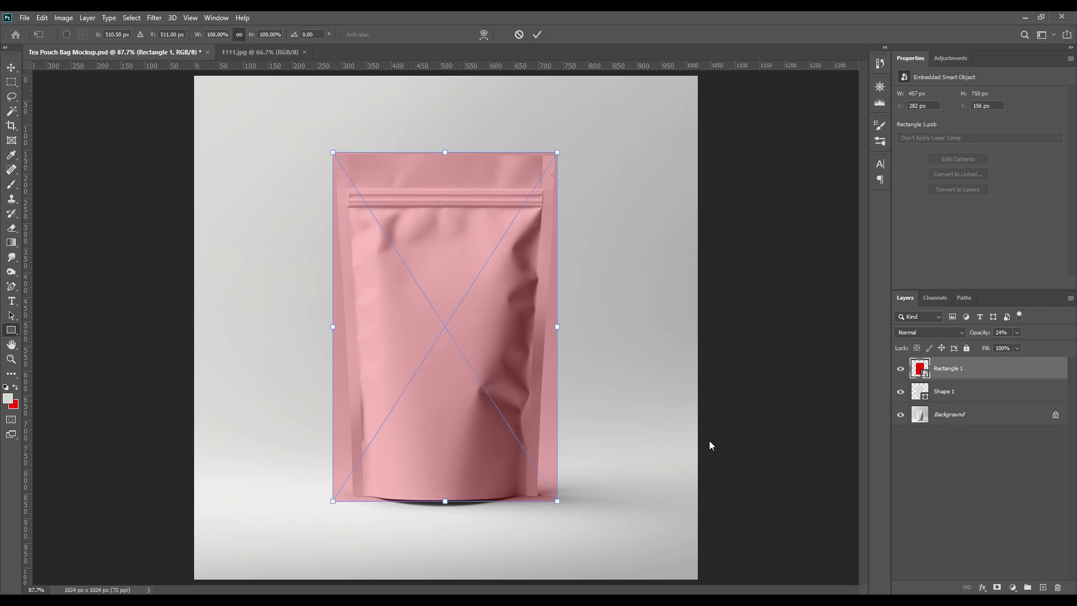
right_click(486, 367)
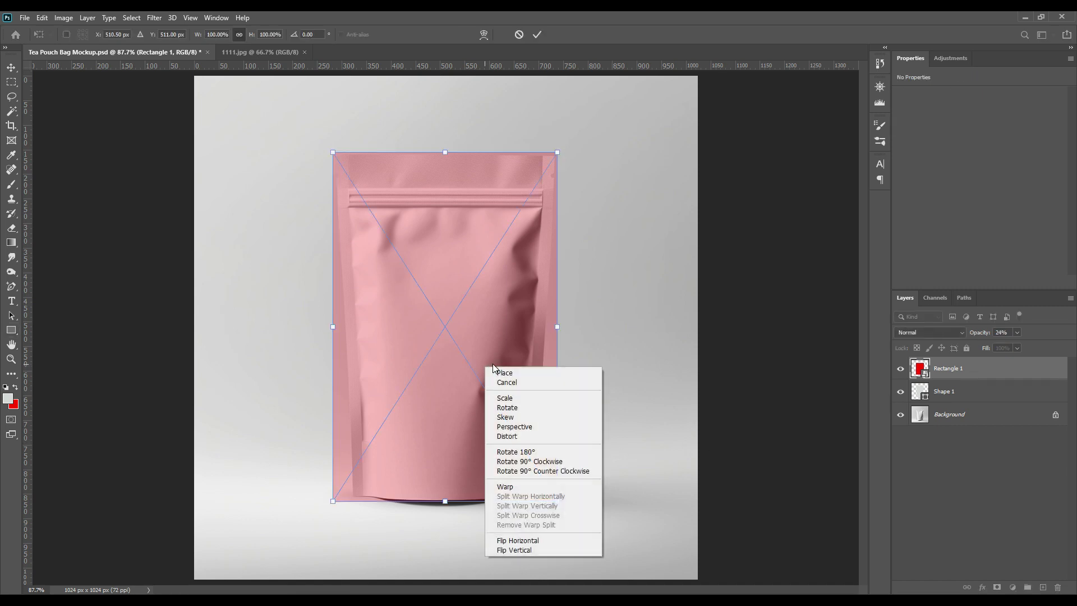
click(506, 435)
drag(557, 504, 541, 500)
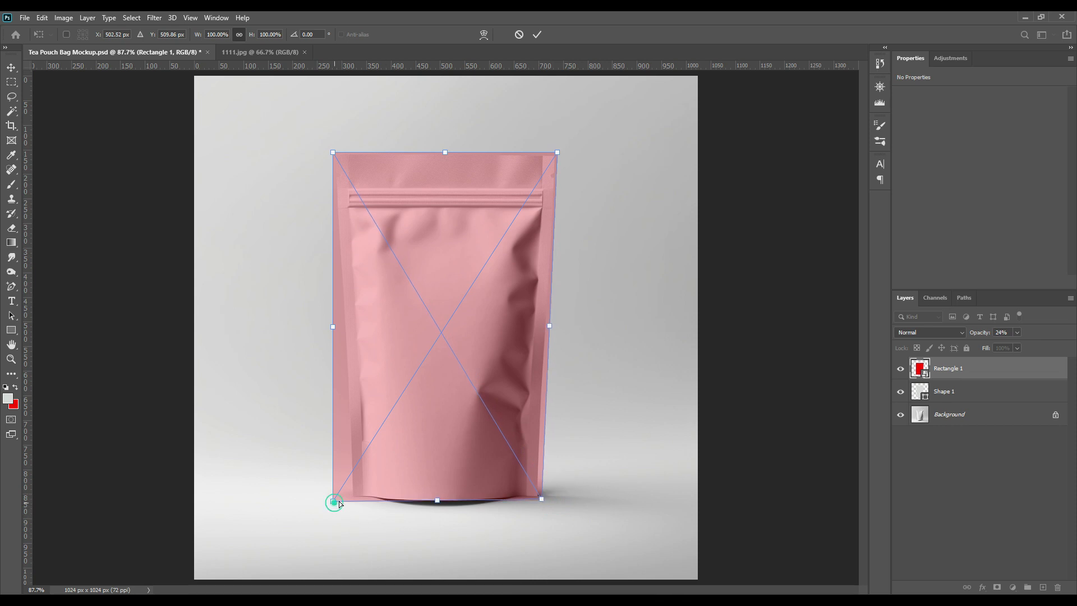
drag(333, 502, 354, 502)
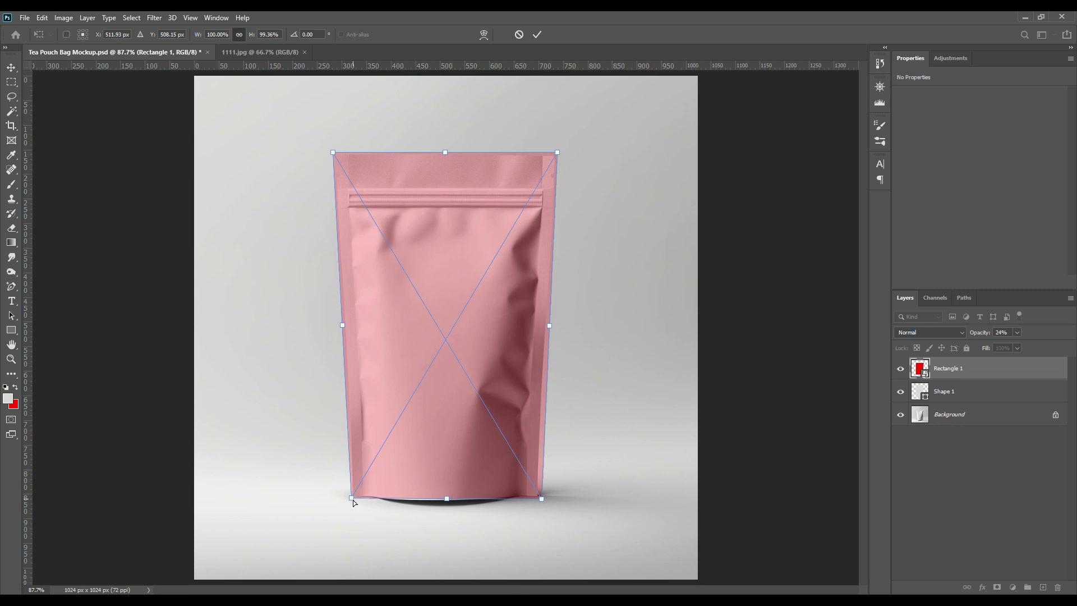
Warp the rectangle to curve its bottom and bend its sides to follow the pouch
right_click(414, 356)
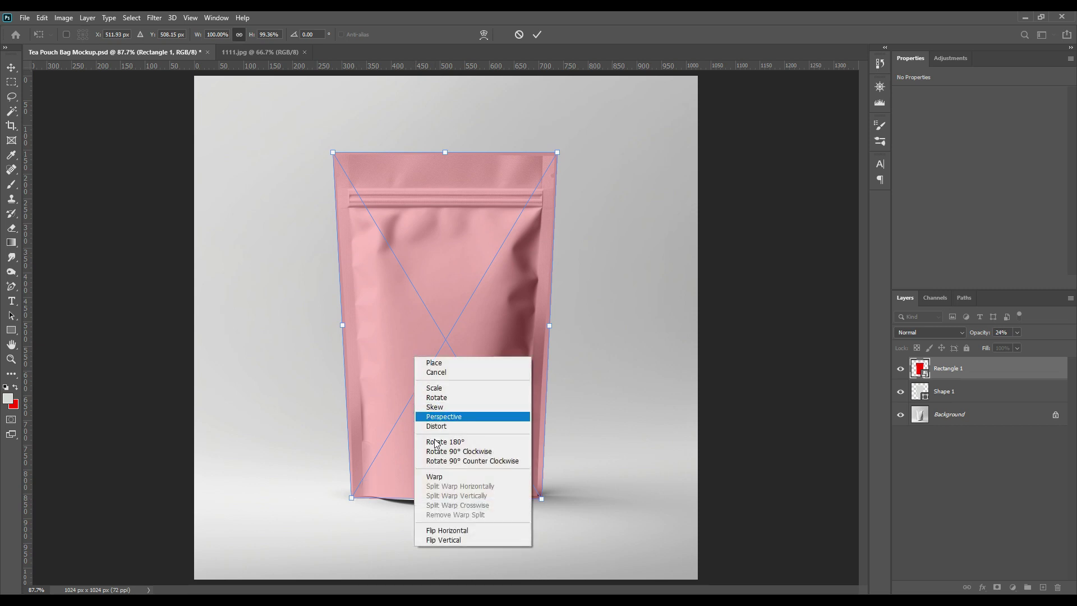
click(437, 476)
drag(440, 498, 441, 500)
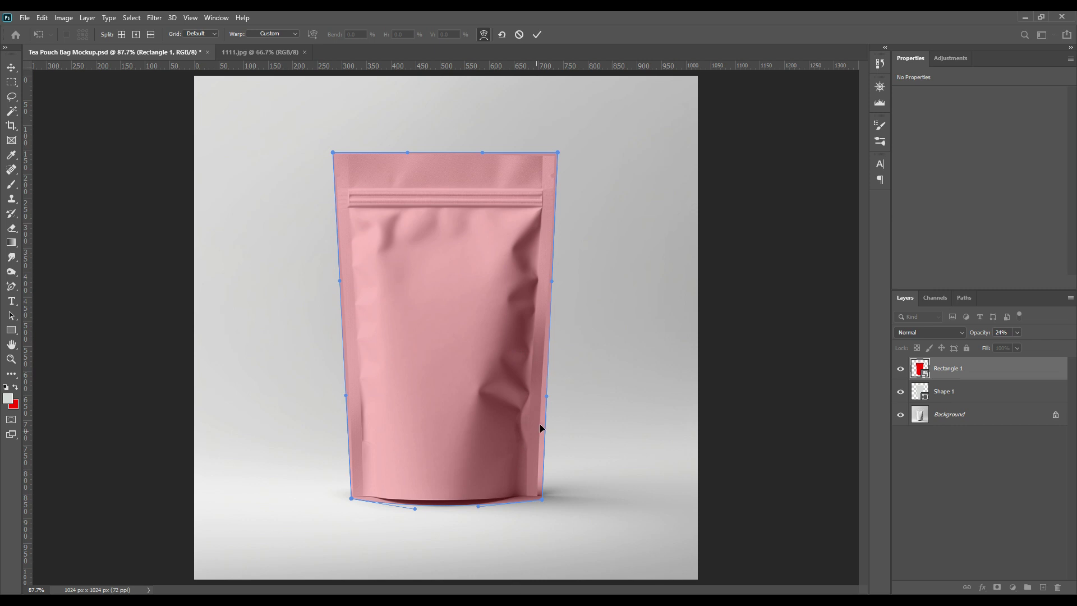
drag(547, 400, 539, 400)
drag(540, 500, 540, 500)
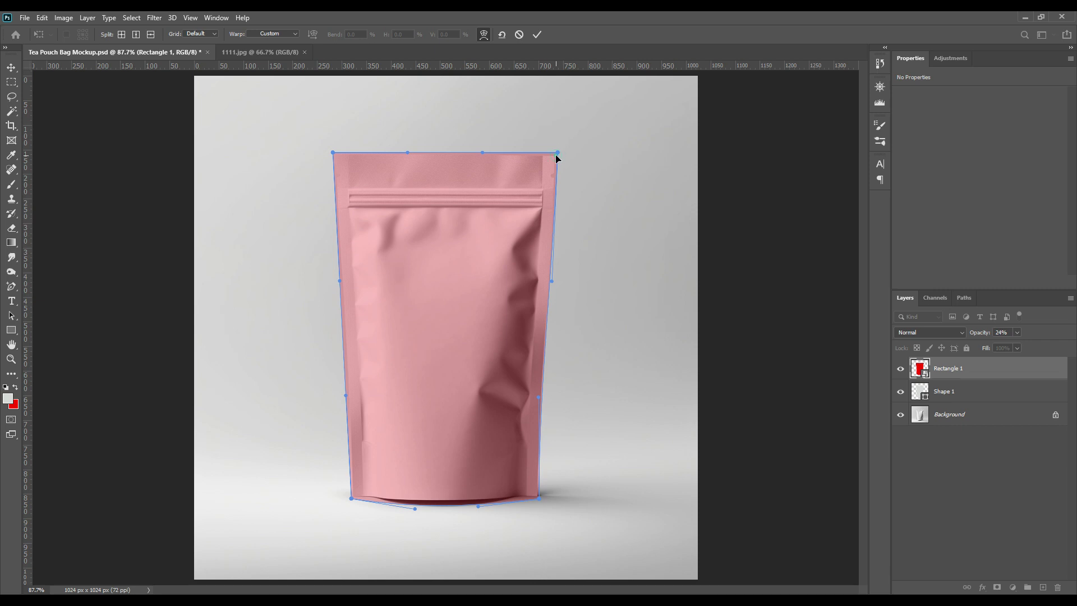
drag(556, 155, 557, 156)
drag(432, 154, 434, 154)
Commit the warp and load the Shape 1 pouch path as a selection with 0 feather
click(537, 34)
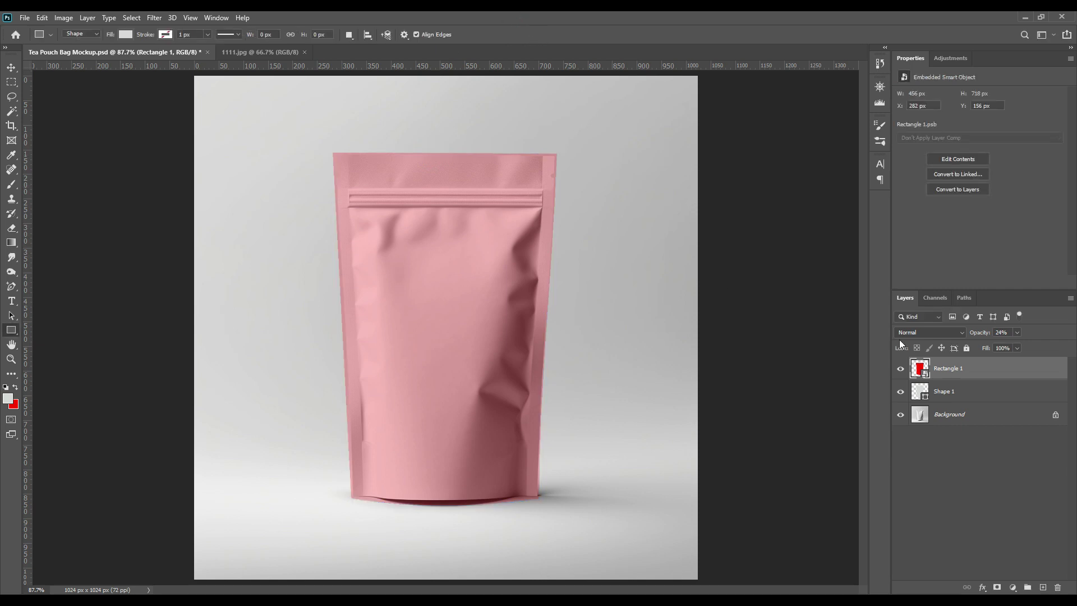
click(937, 392)
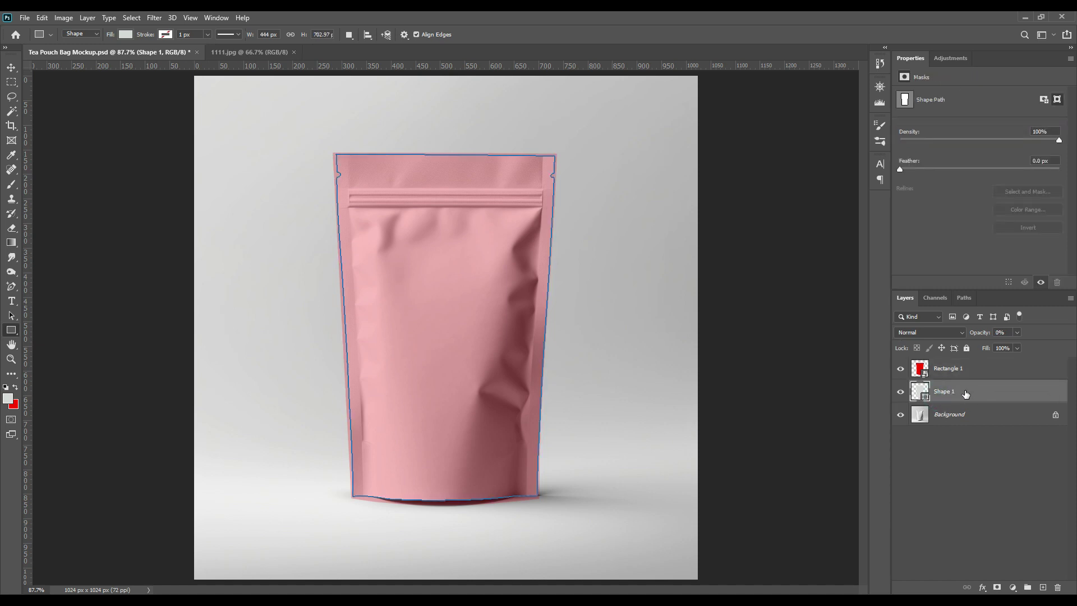
click(10, 288)
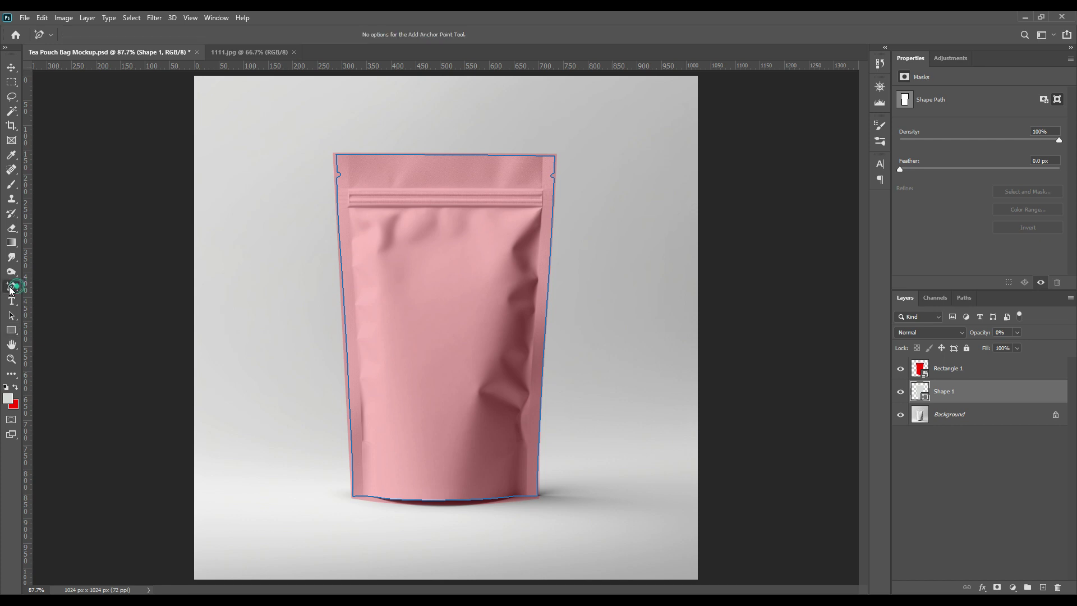
right_click(410, 280)
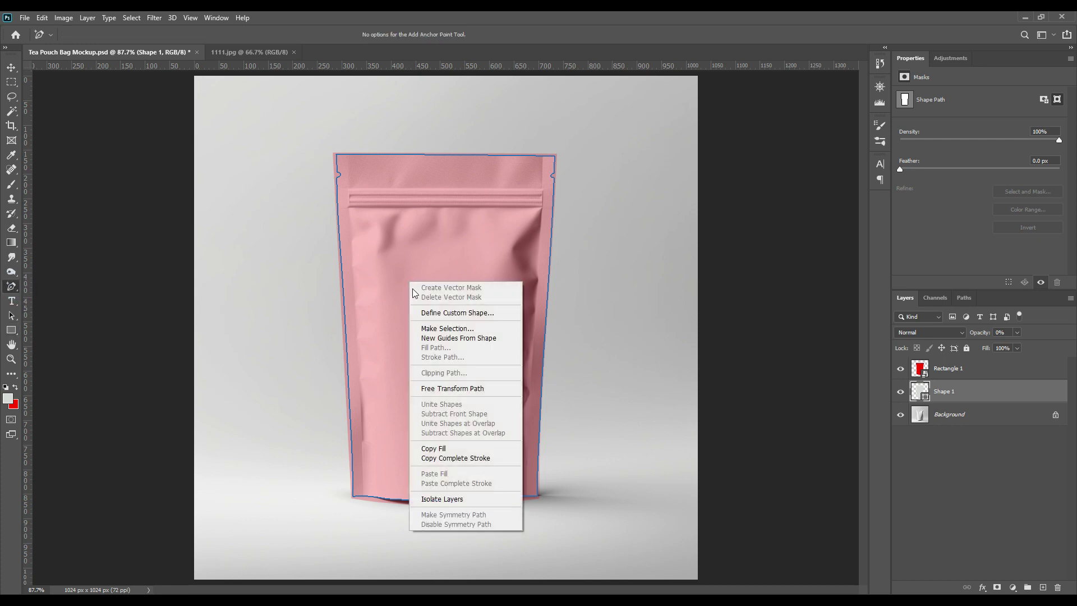
click(449, 329)
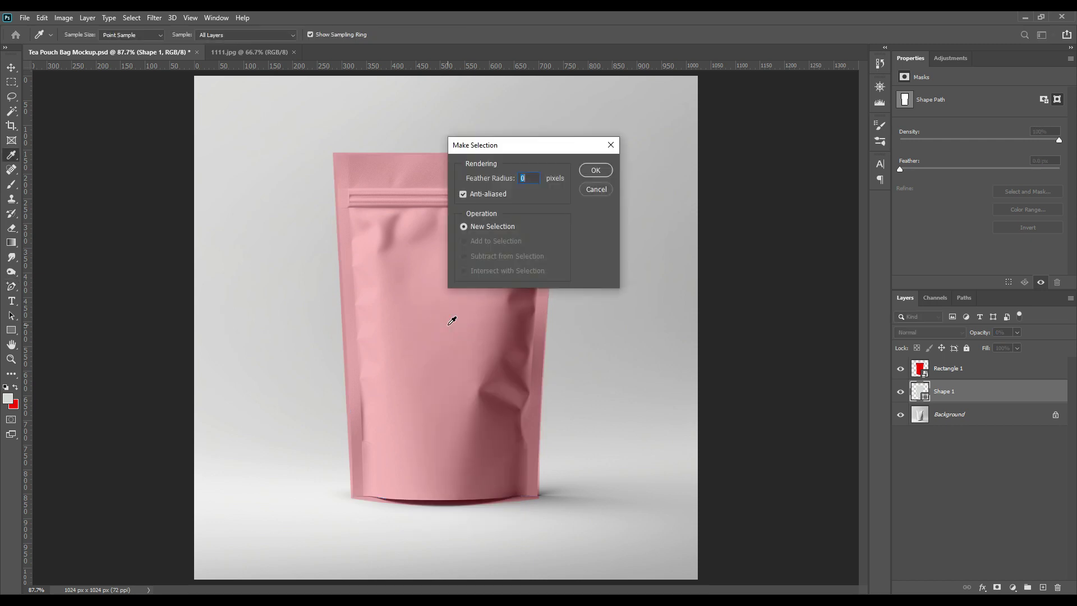
click(594, 170)
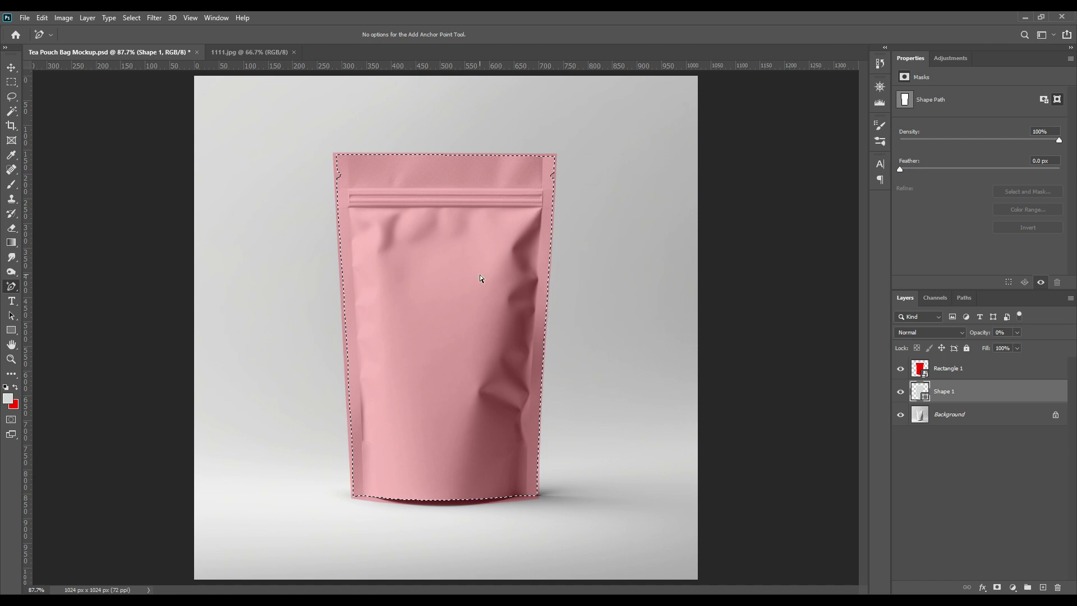
Add a layer mask to Rectangle 1 from the selection and delete the Shape 1 layer
click(948, 374)
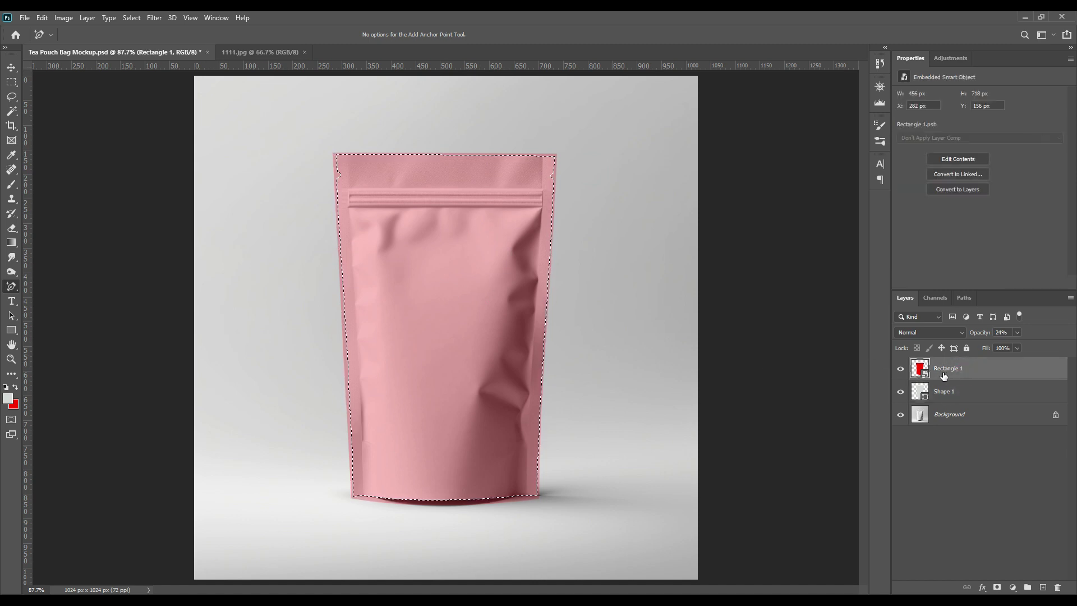
click(998, 588)
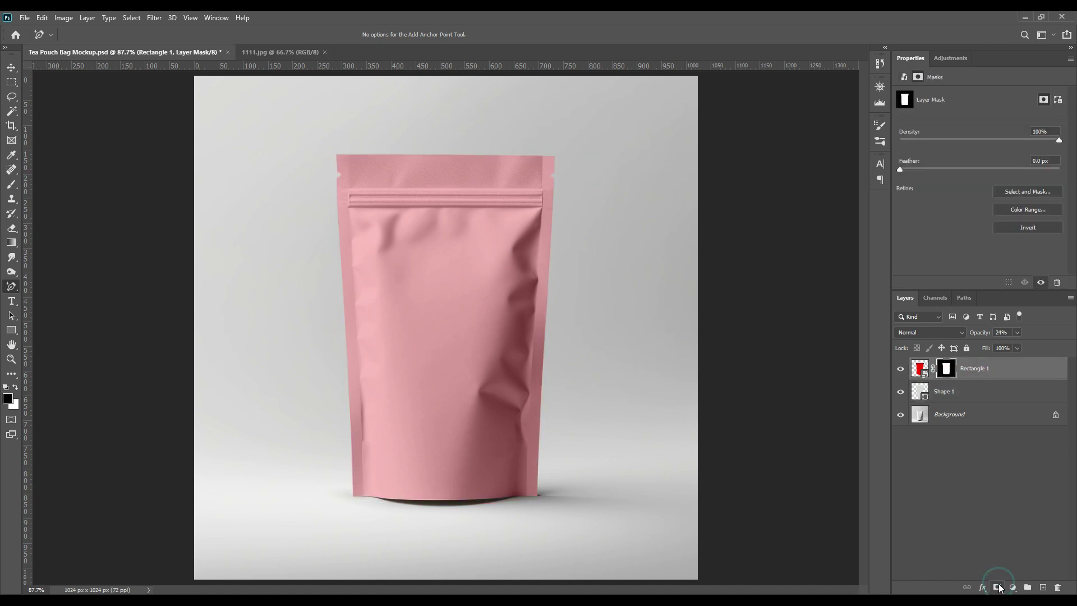
click(959, 393)
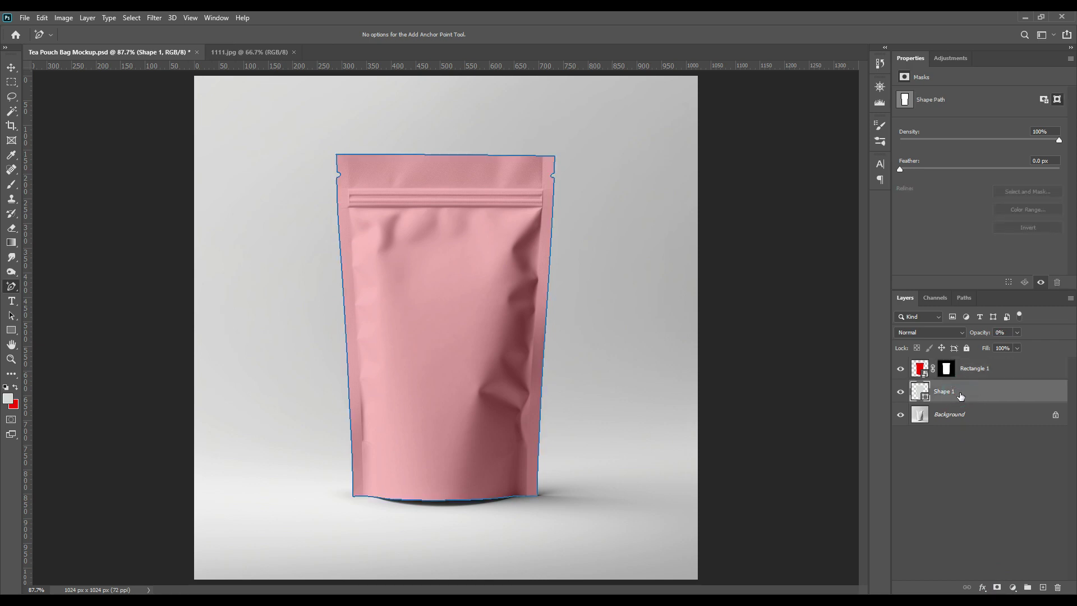
click(1057, 588)
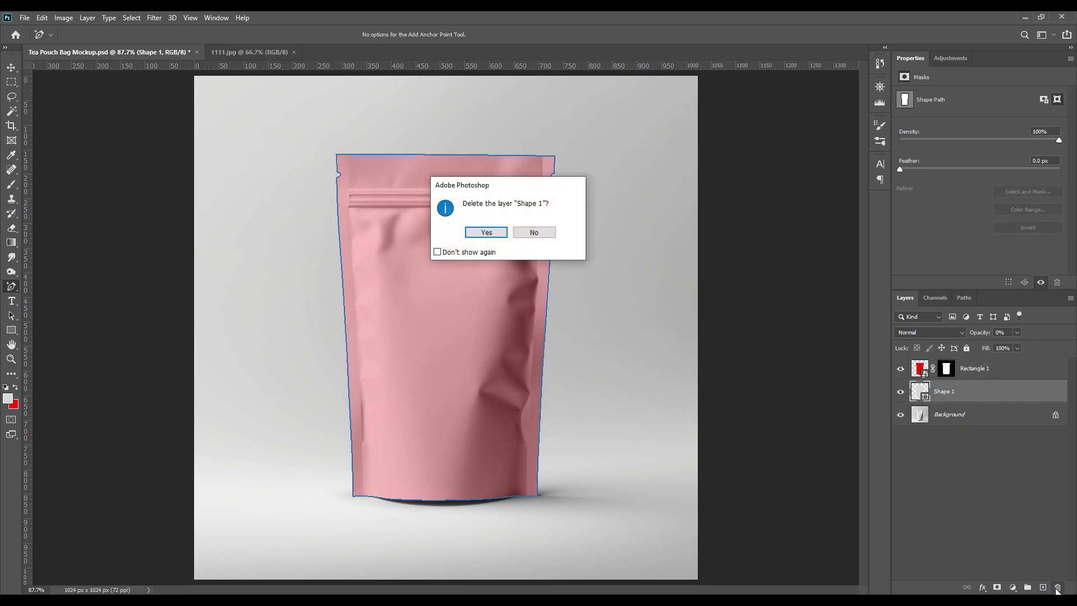
click(487, 232)
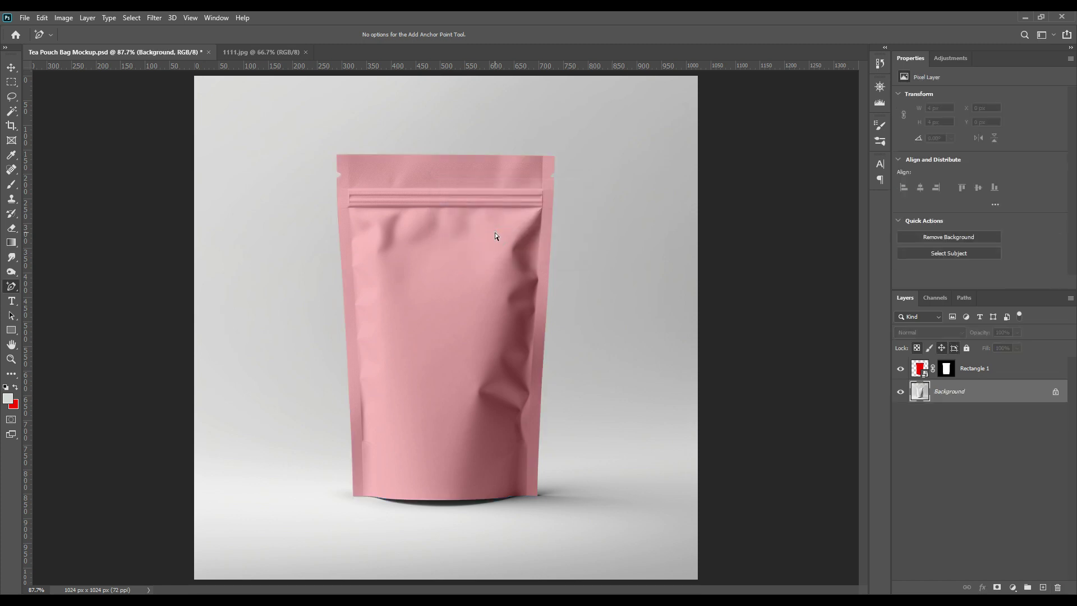
Set Rectangle 1 to 100% opacity, open its contents and drag in the 1111.jpg tea poster
click(983, 369)
drag(979, 333, 1, 344)
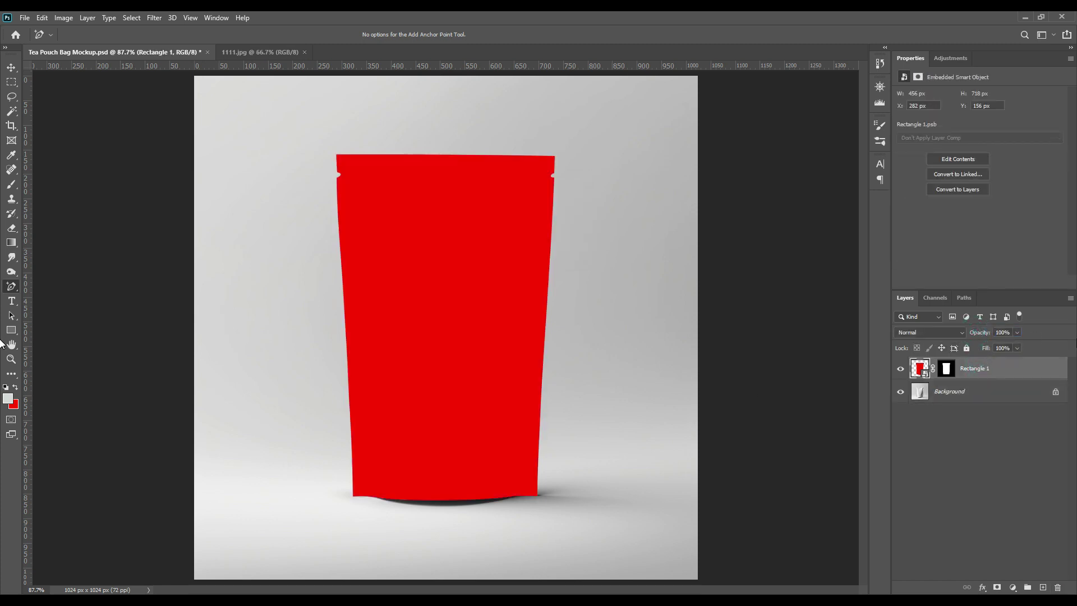
double_click(923, 371)
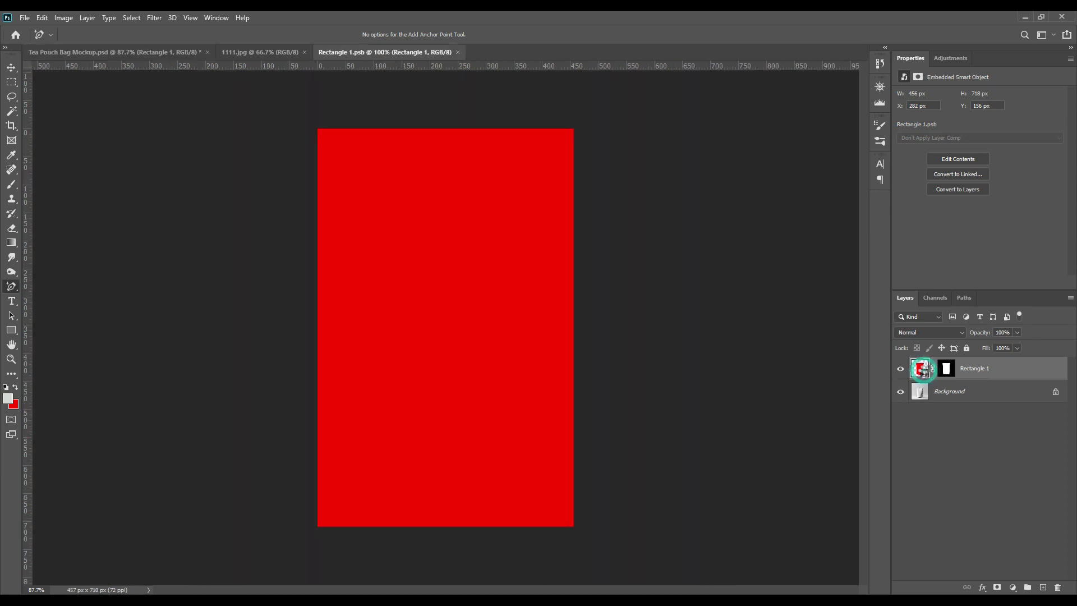
click(12, 67)
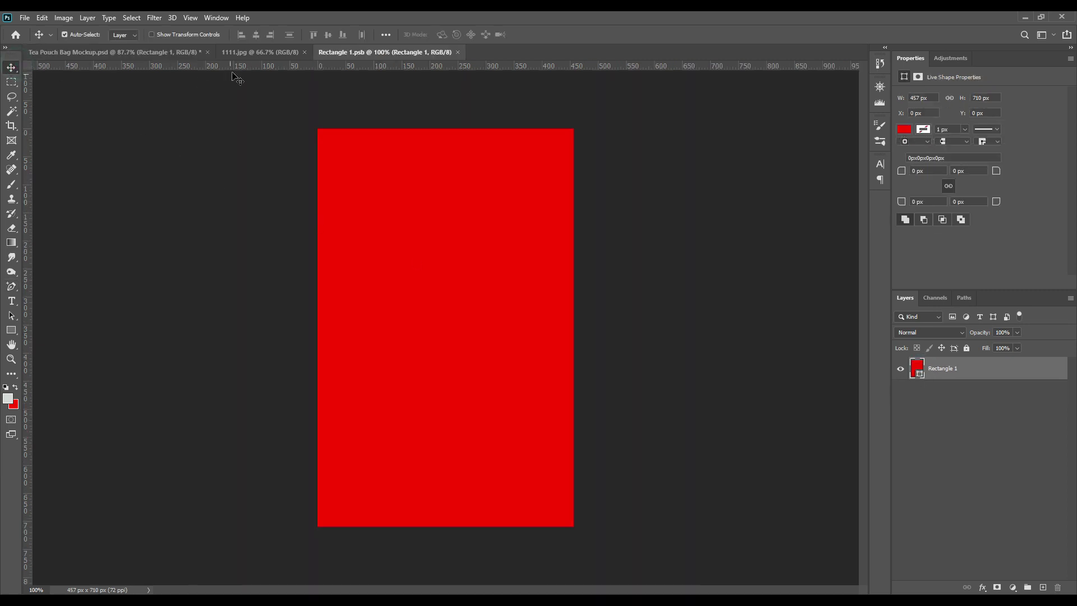
click(241, 52)
drag(972, 374, 478, 253)
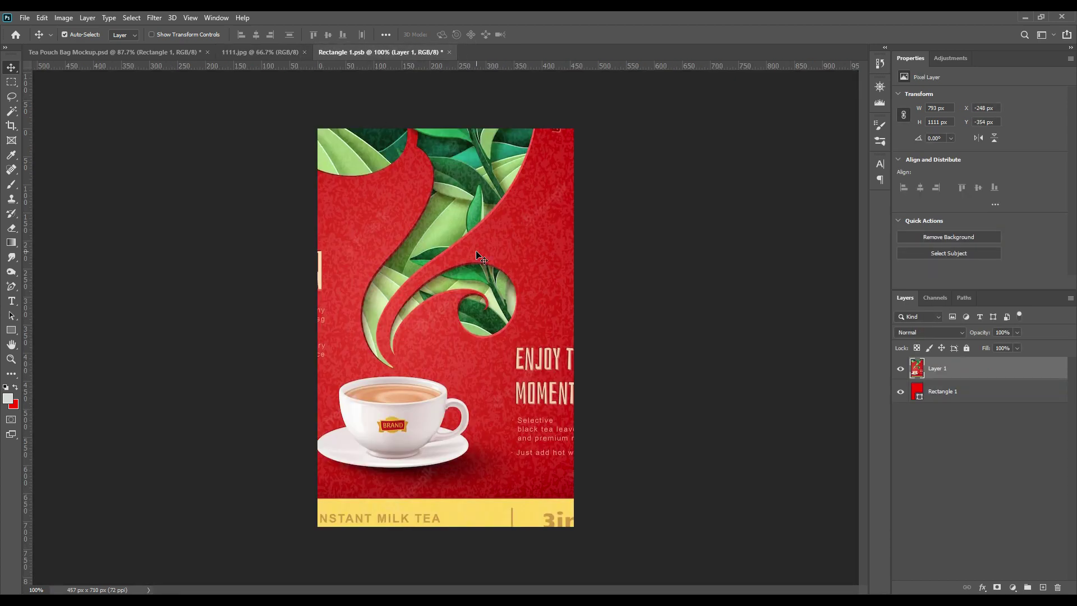
Scale the poster to fill the canvas, save Rectangle 1.psb and return to the mockup
key(ctrl+t)
drag(626, 249, 305, 265)
drag(381, 283, 416, 251)
drag(481, 360, 570, 528)
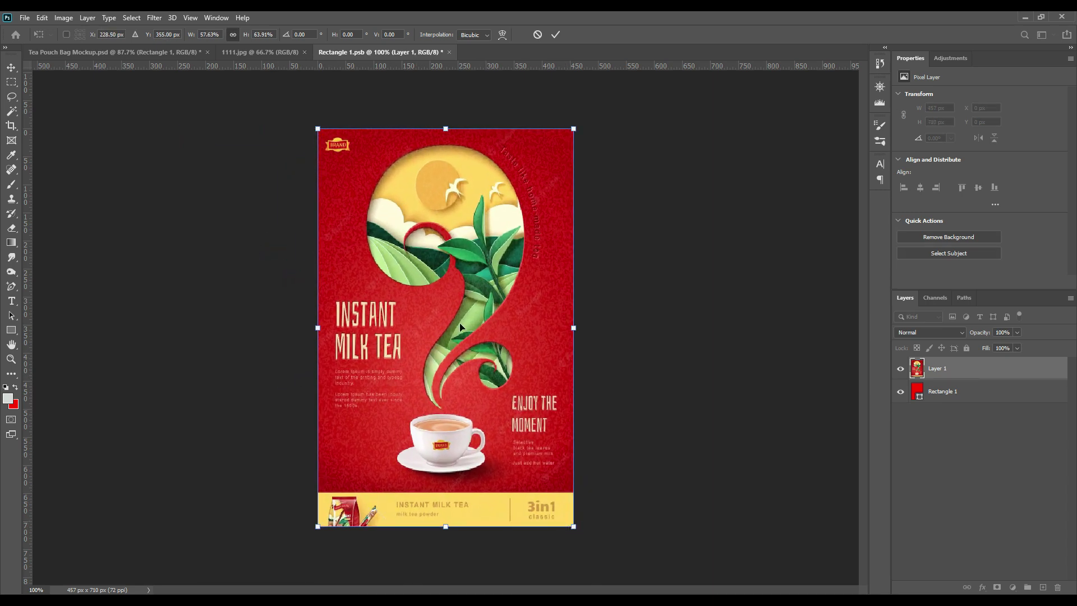
click(556, 34)
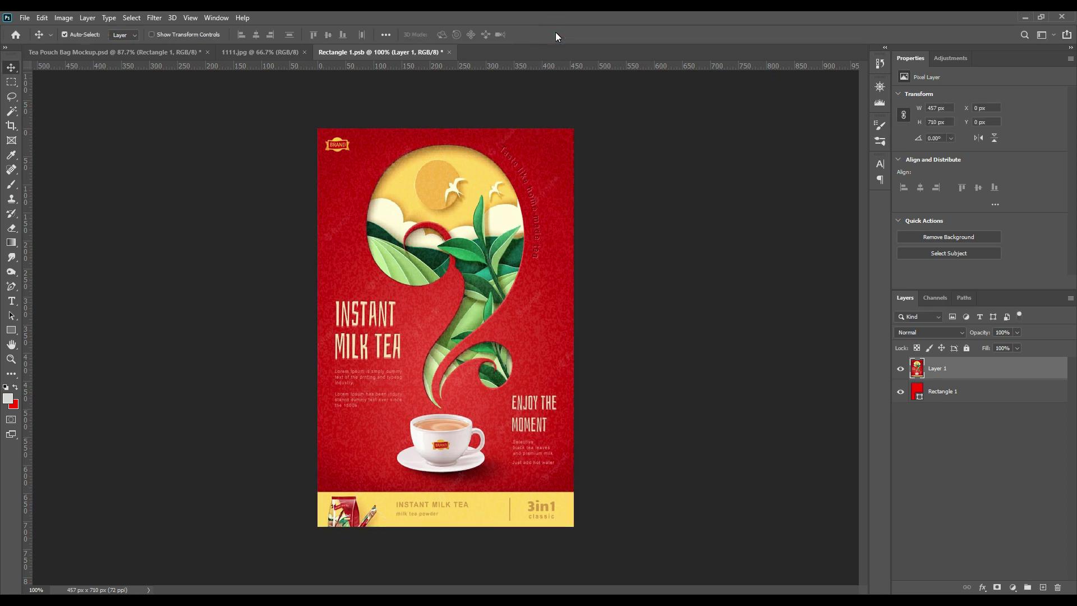
click(25, 17)
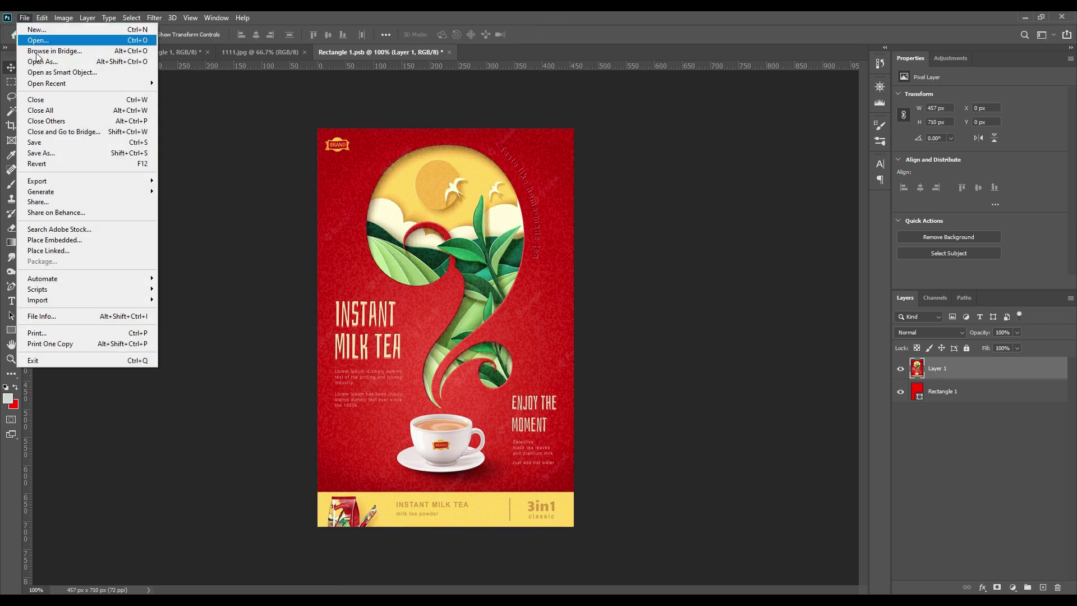
click(62, 145)
click(138, 55)
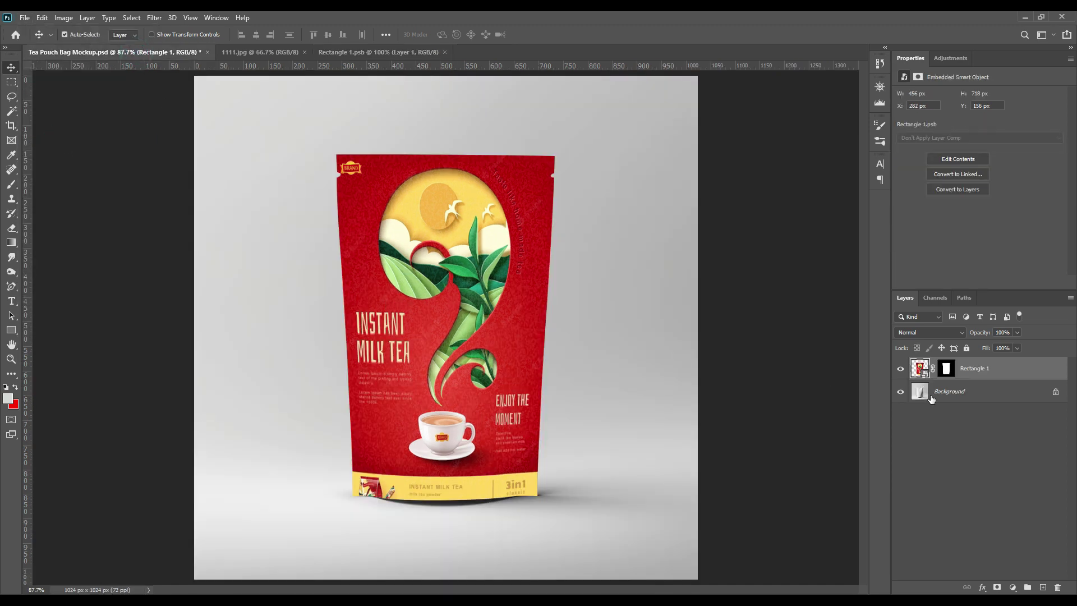
Copy the pouch area from Background into Layer 1 above Rectangle 1 and duplicate it twice
ctrl+click(947, 369)
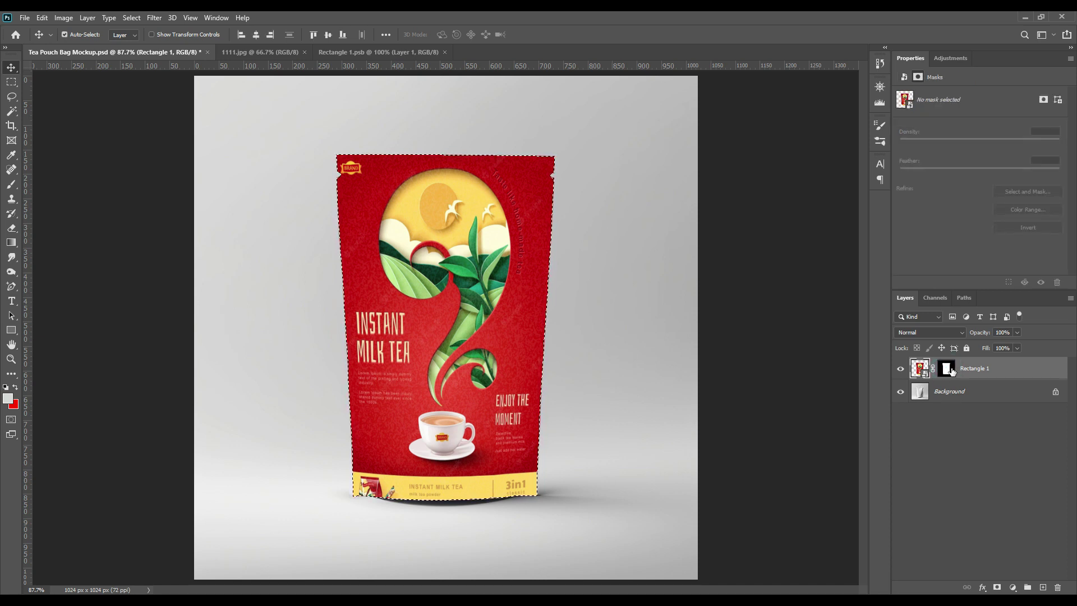
click(935, 396)
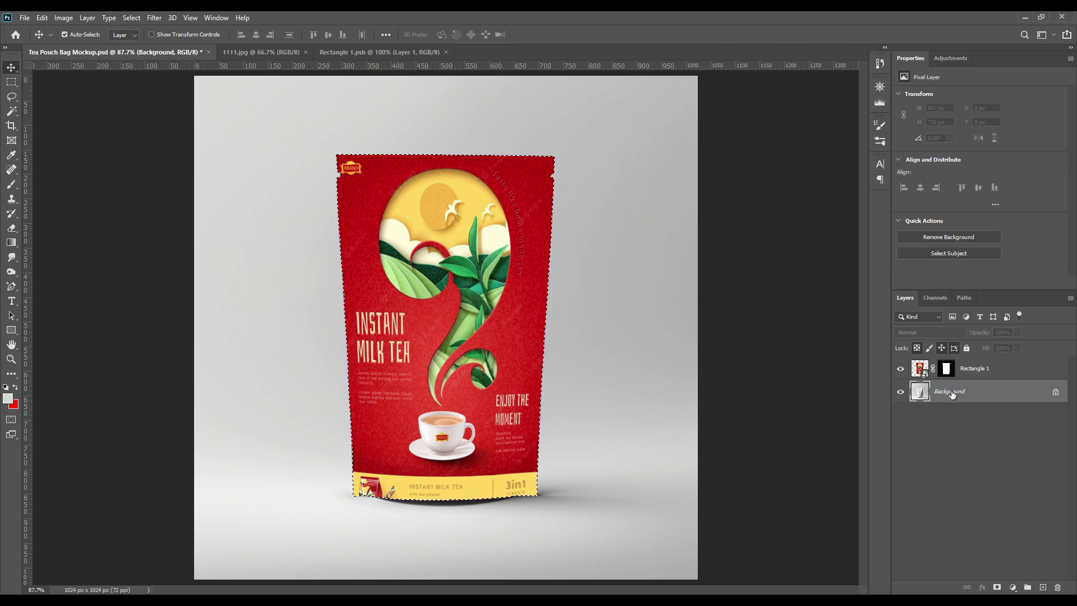
key(ctrl+j)
drag(953, 395, 951, 362)
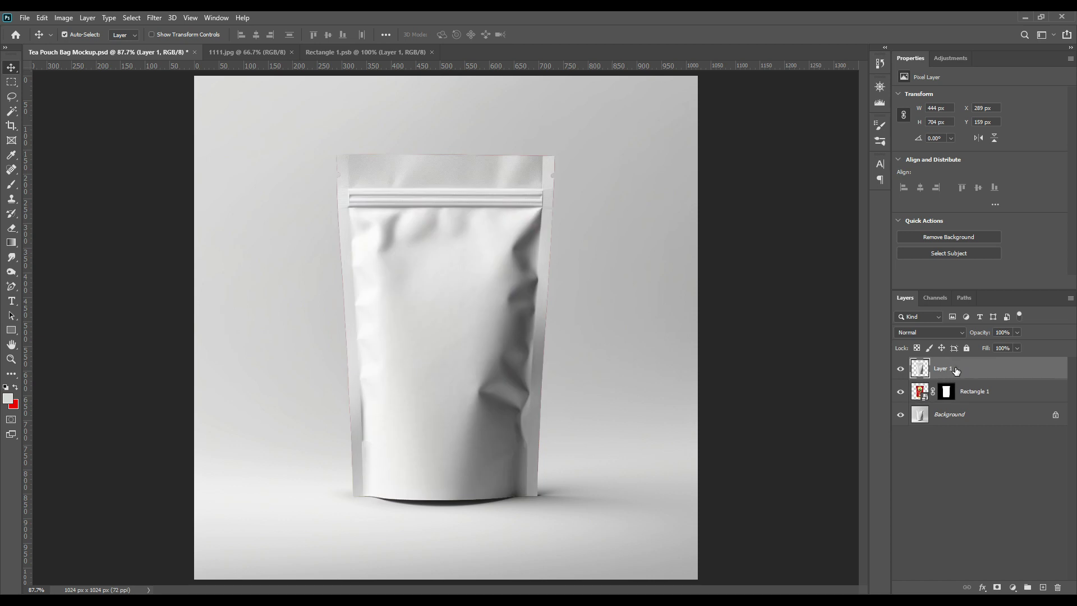
click(955, 369)
key(ctrl+j)
key(ctrl+j)
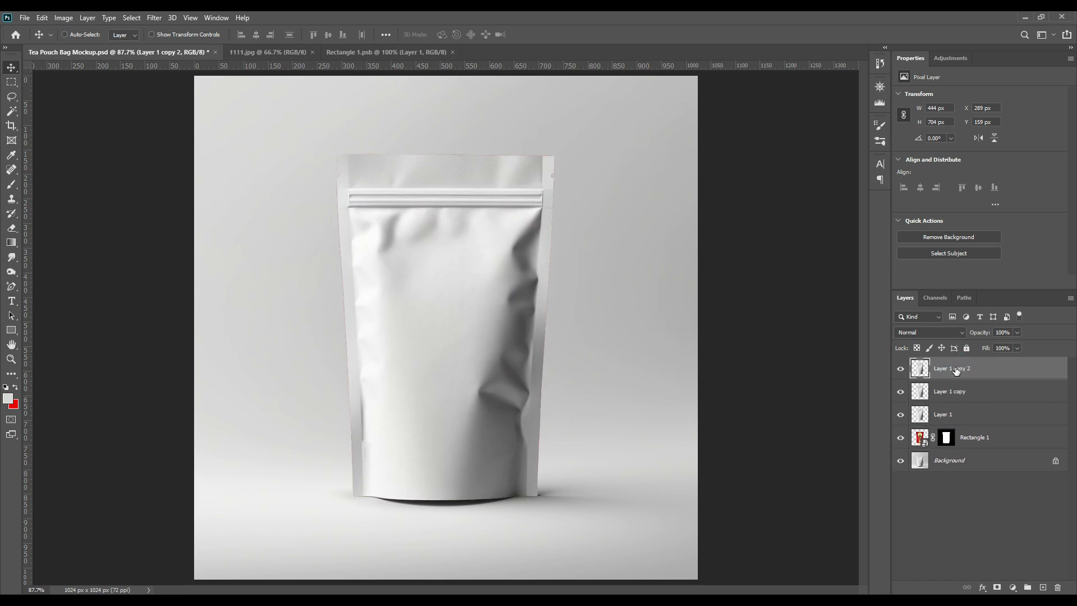
click(943, 415)
double_click(942, 415)
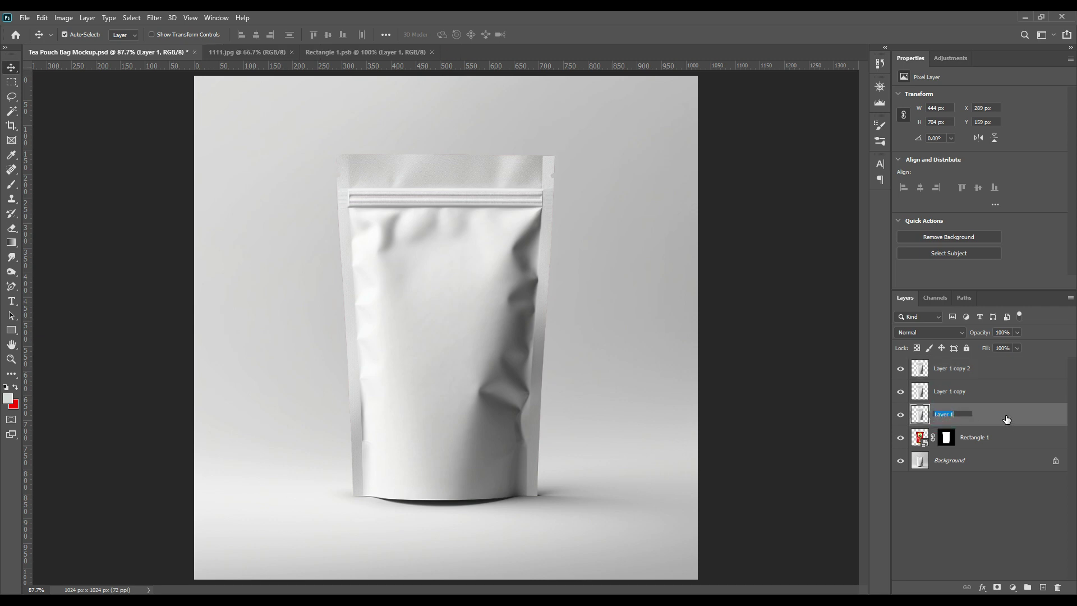
Rename the three pouch copies Shadow, Midtone and Light
text(Shadow)
key(Return)
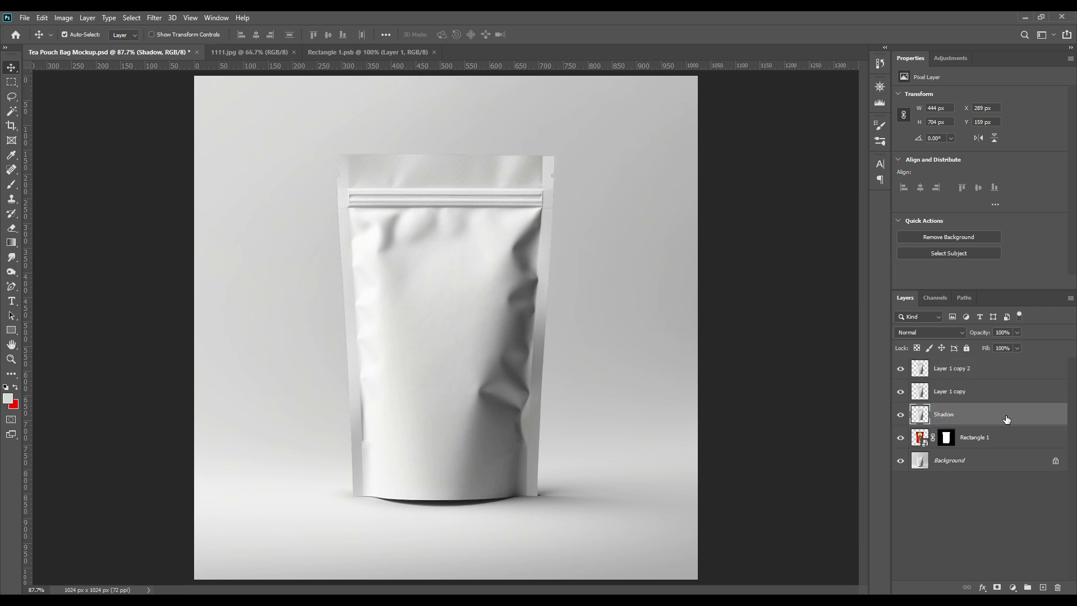
double_click(963, 392)
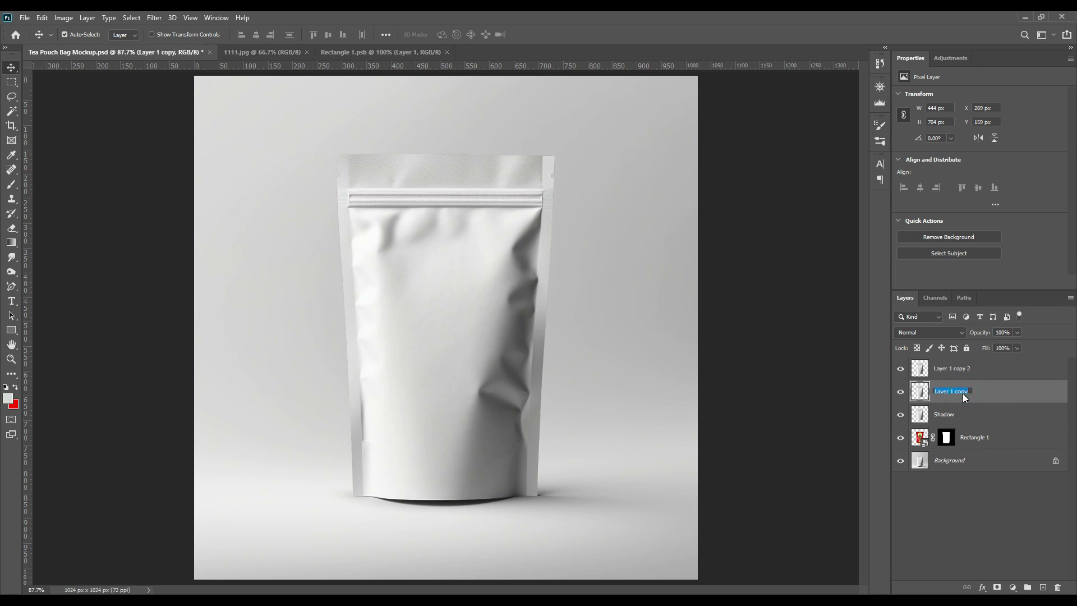
text(Midtone)
key(Return)
double_click(950, 367)
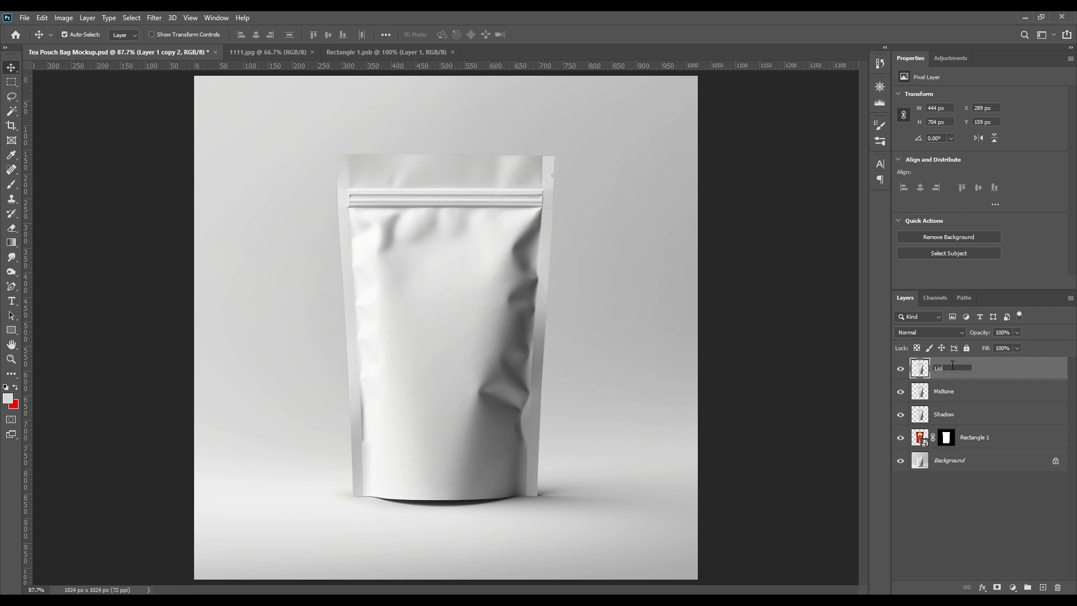
key(Return)
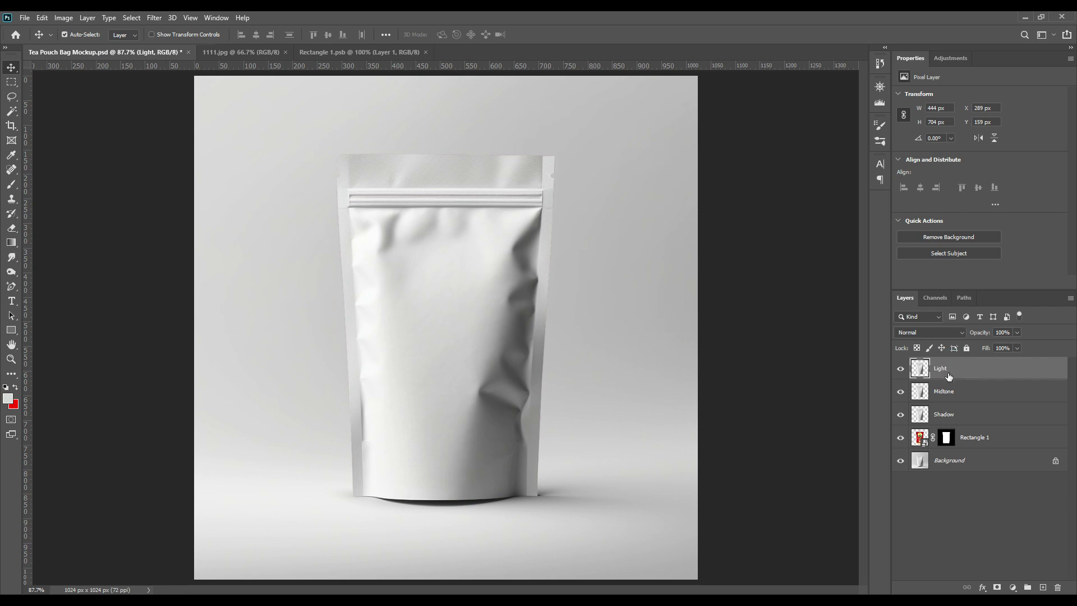
Hide the Light and Midtone layers and select Shadow
click(901, 369)
click(901, 391)
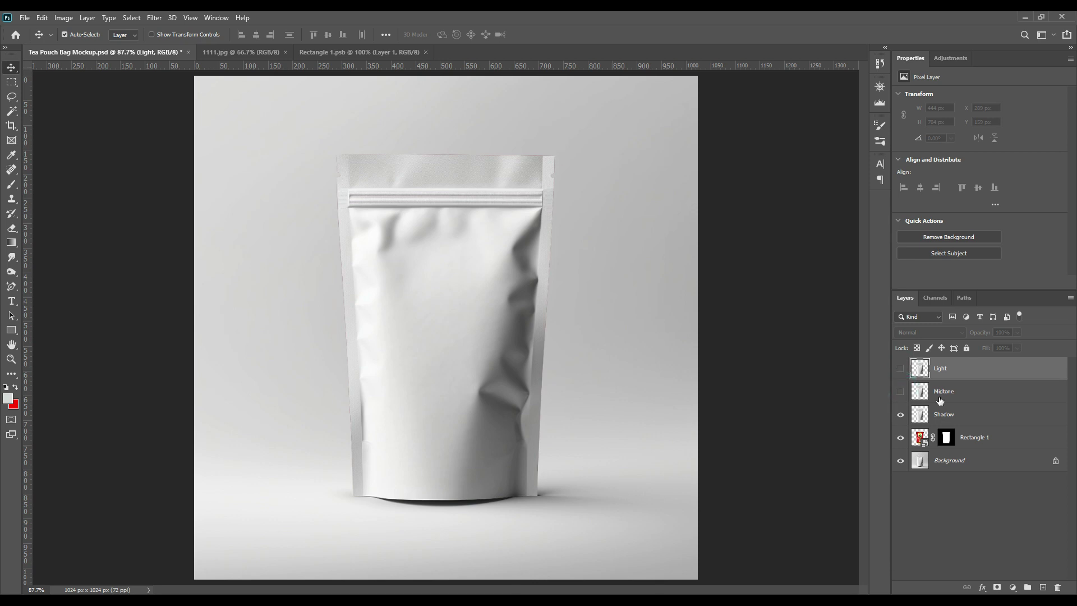
click(947, 418)
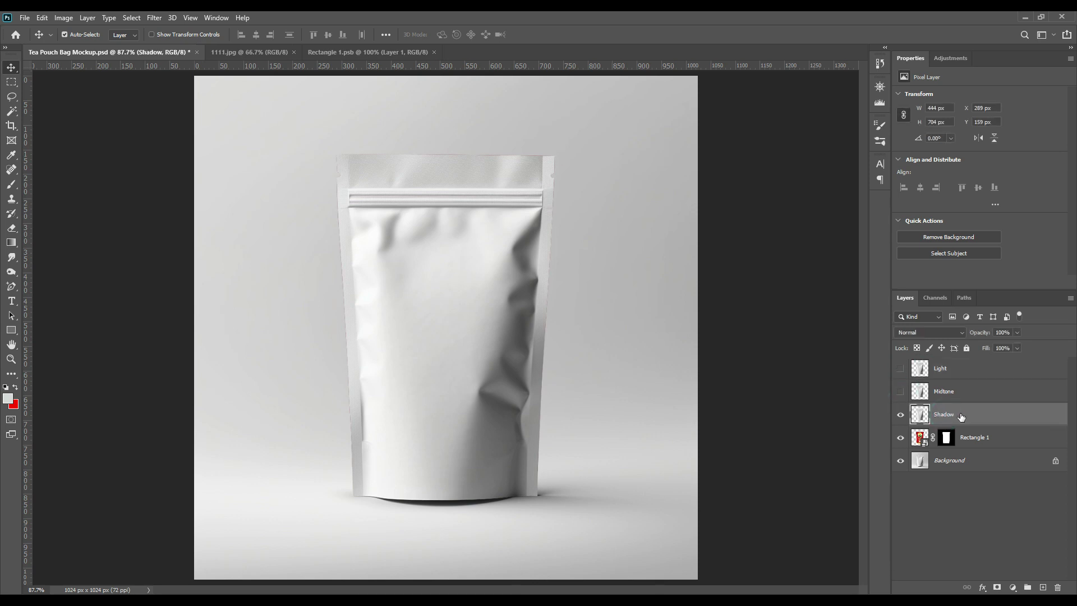
Set the Shadow layer to Multiply, then show Midtone and blend it in Linear Dodge (Add)
click(935, 333)
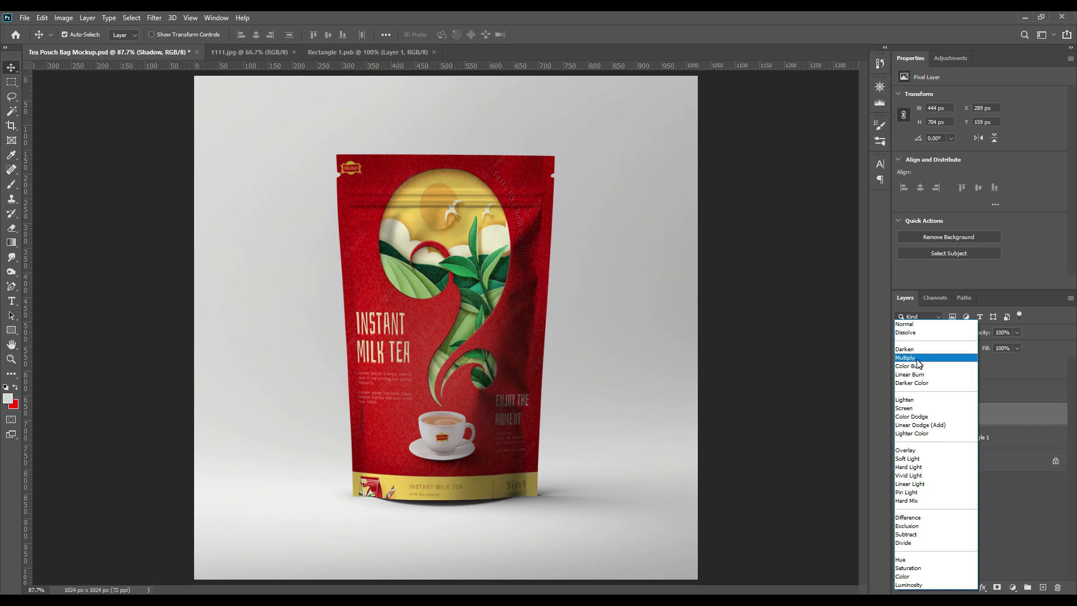
click(917, 359)
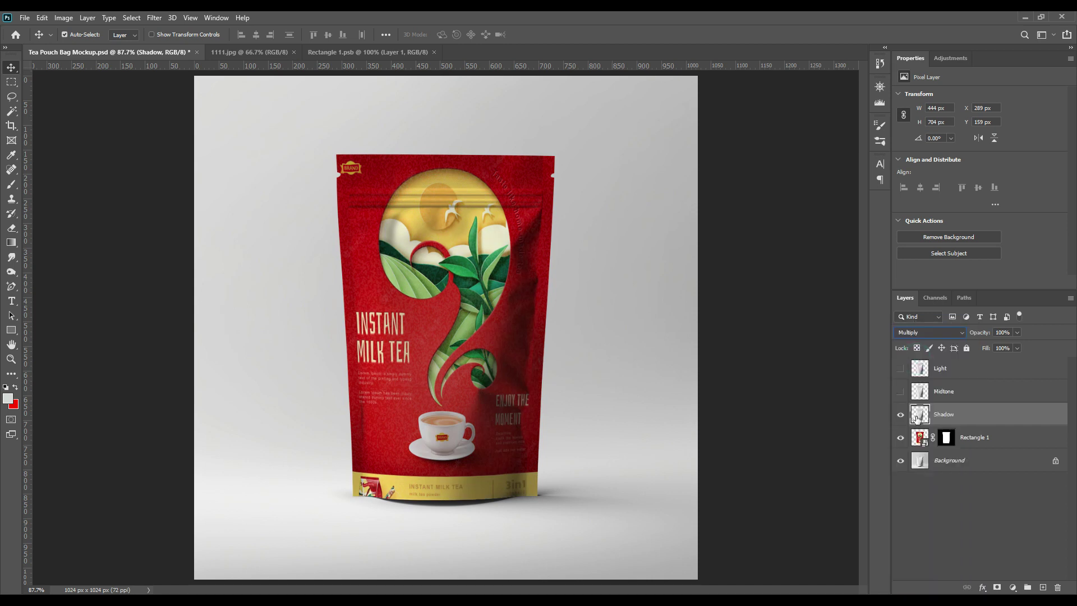
click(901, 393)
click(946, 395)
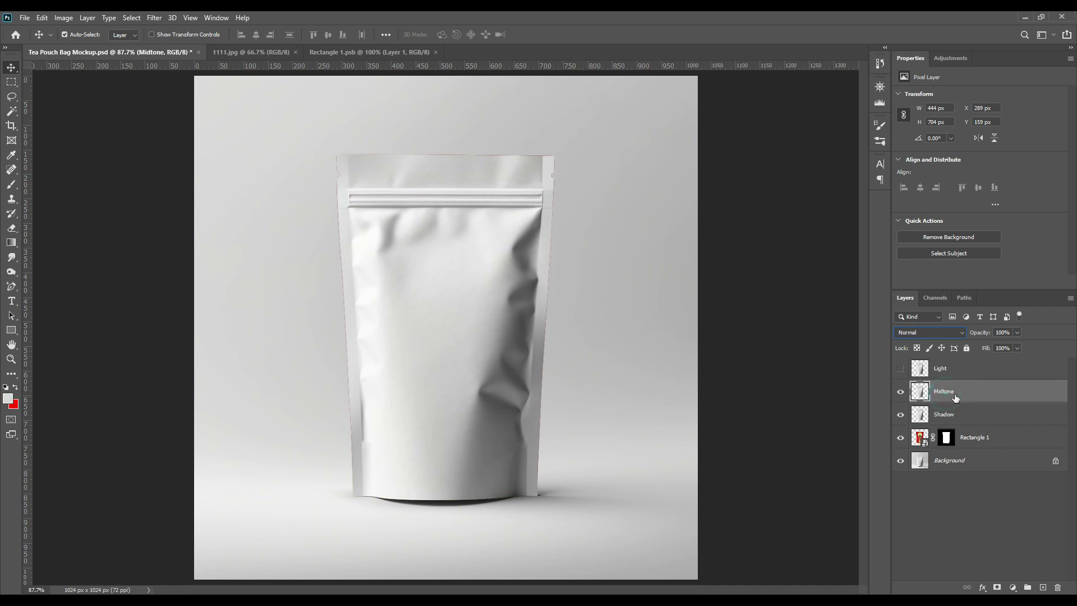
click(932, 333)
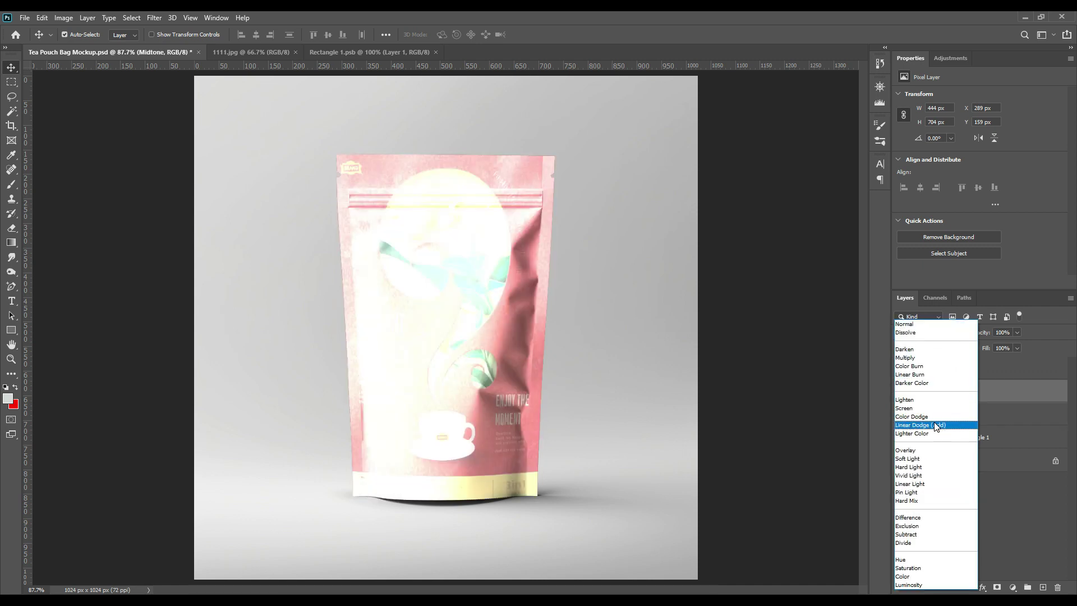
click(941, 427)
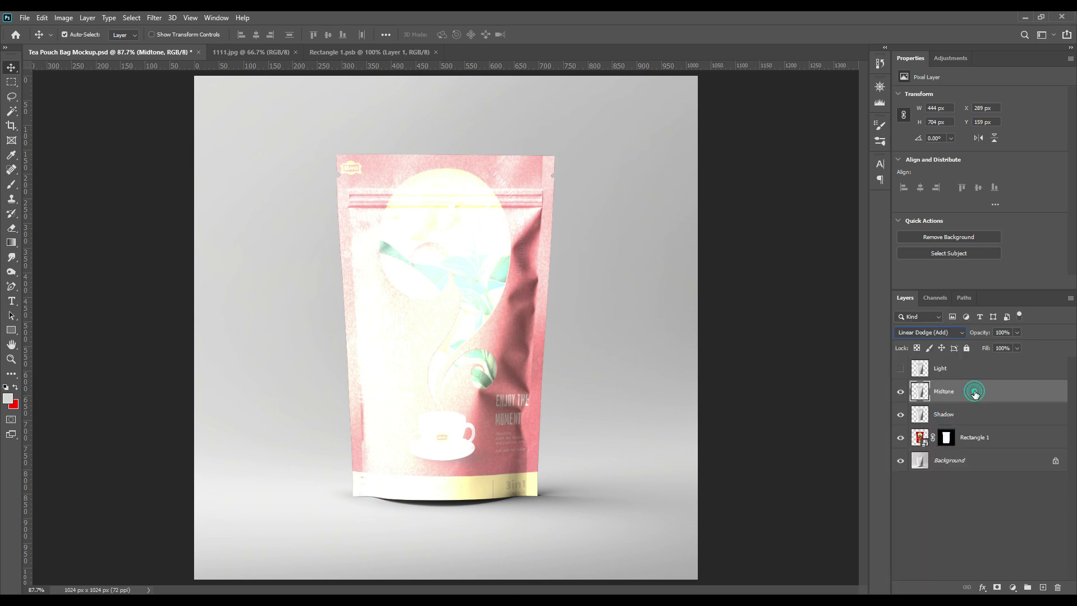
Darken Midtone with Levels: input black 171, output white 50
key(ctrl+l)
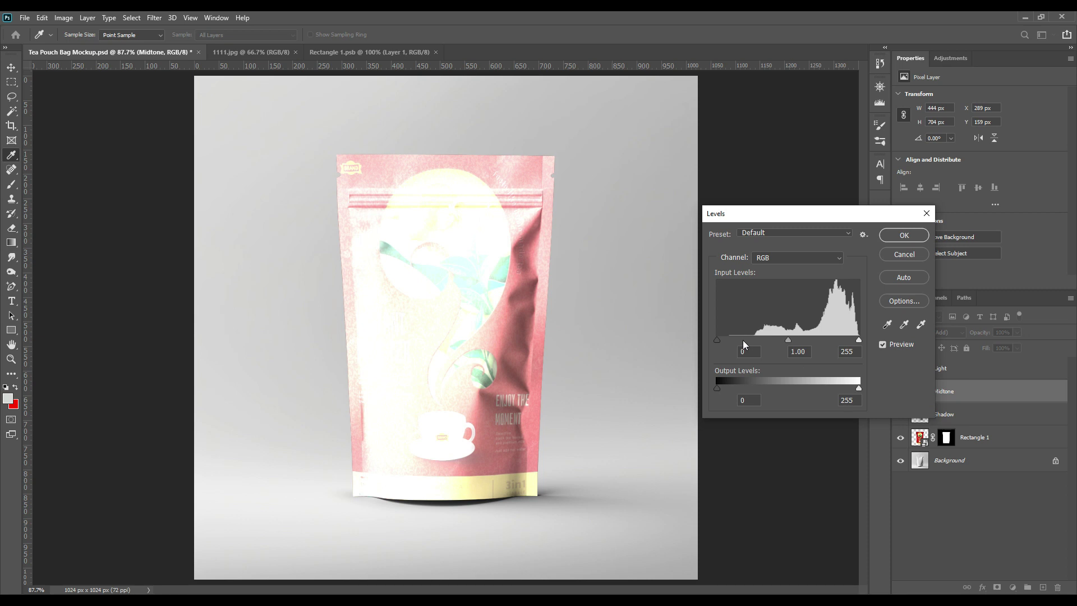
drag(718, 340, 807, 341)
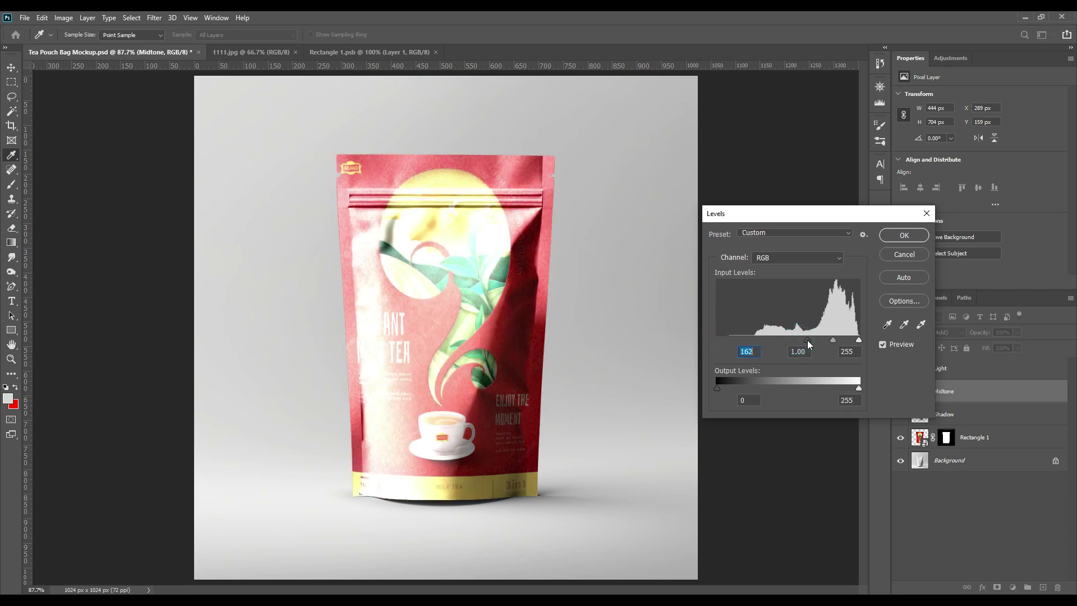
drag(859, 388, 745, 391)
drag(807, 340, 813, 341)
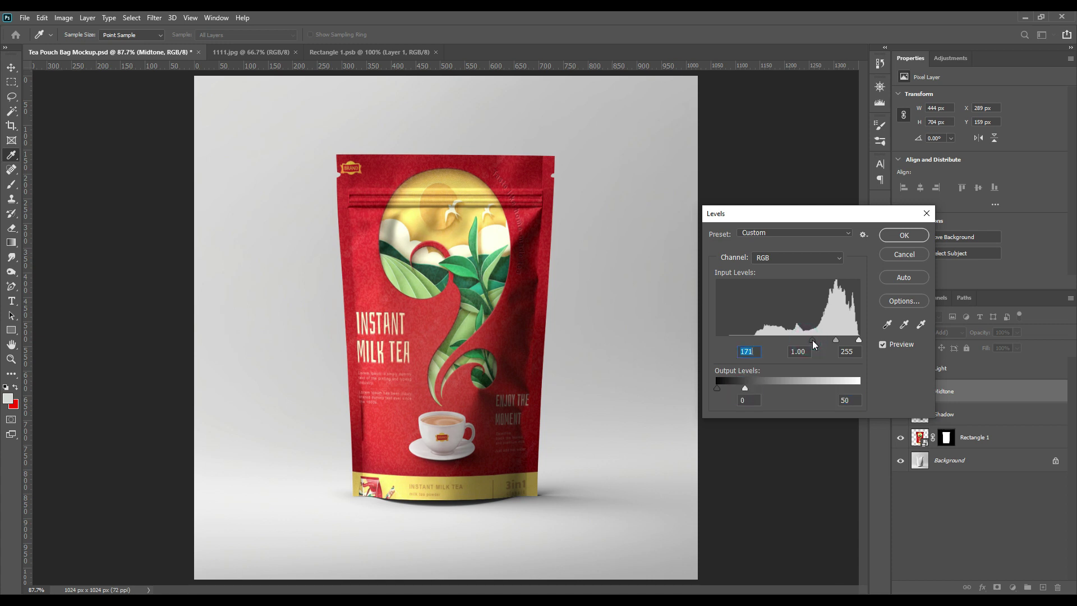
click(904, 236)
Make the Light layer visible and blend it in Screen mode
click(900, 369)
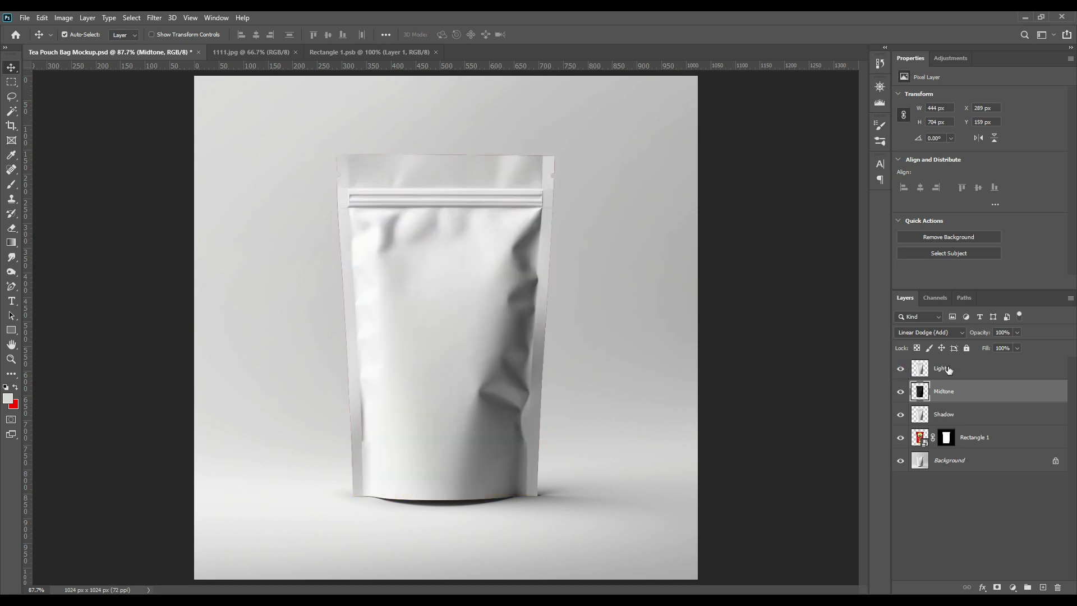
click(954, 369)
click(939, 335)
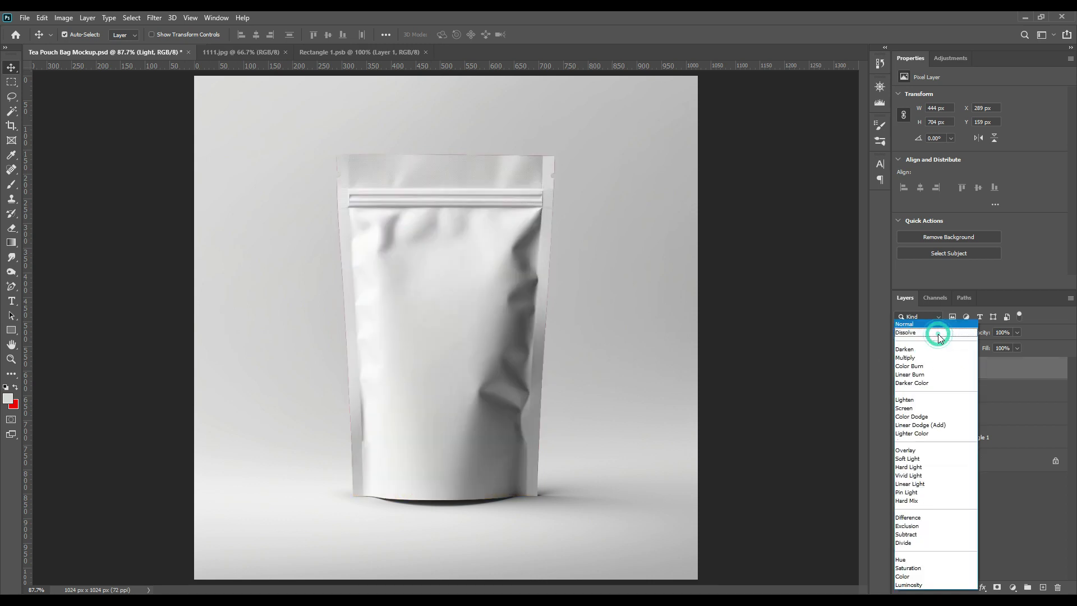
click(913, 411)
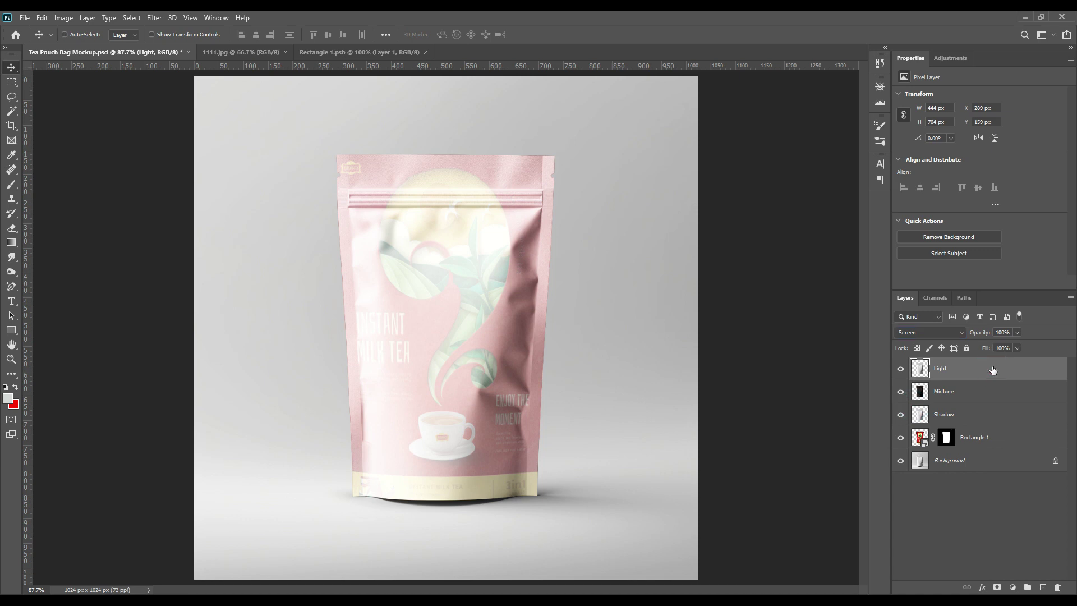
Tone down the Light layer with Levels: input black 217, output white 109
key(ctrl+l)
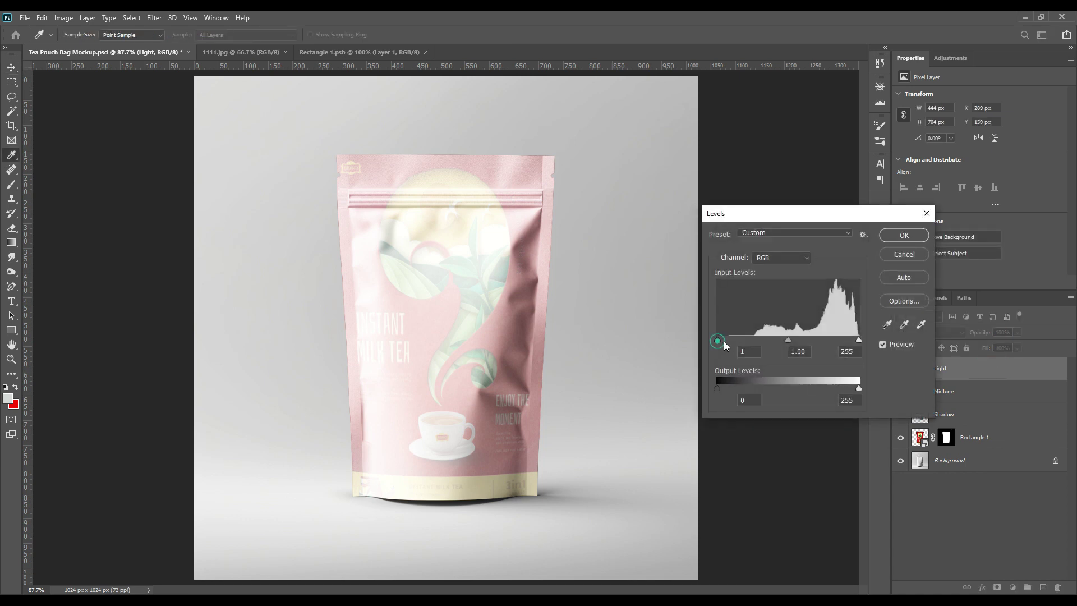
drag(724, 343, 837, 339)
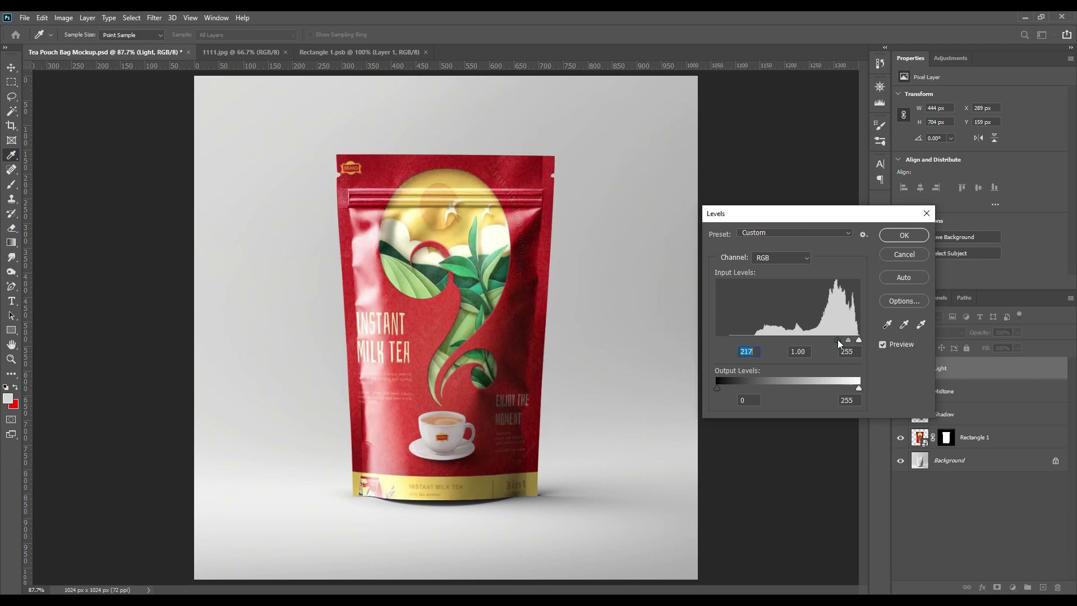
drag(857, 389, 777, 389)
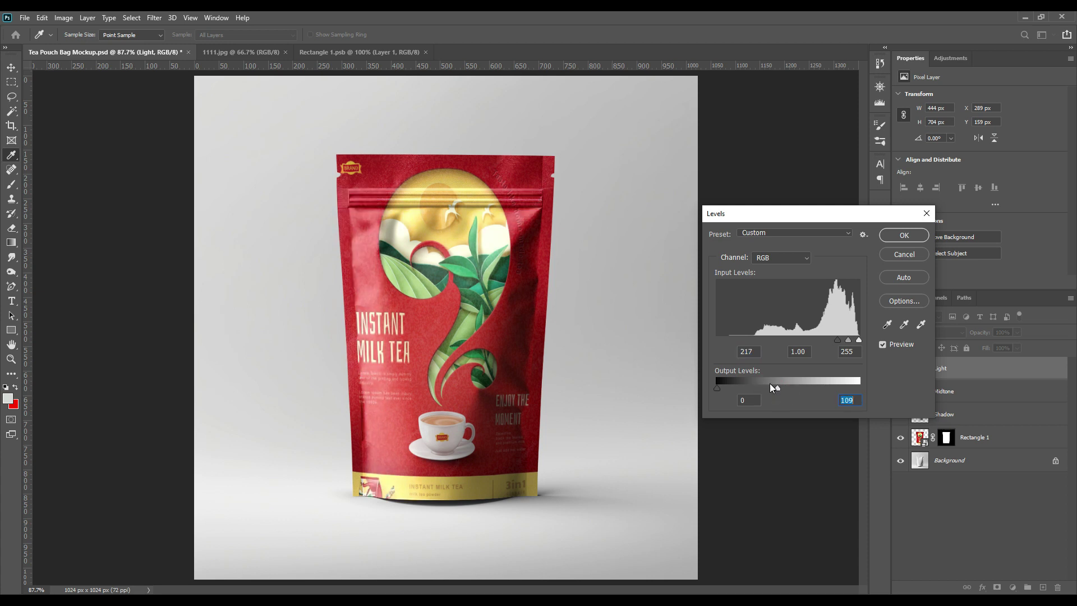
Apply the Light layer's Levels and toggle the layer off and on to compare
click(897, 237)
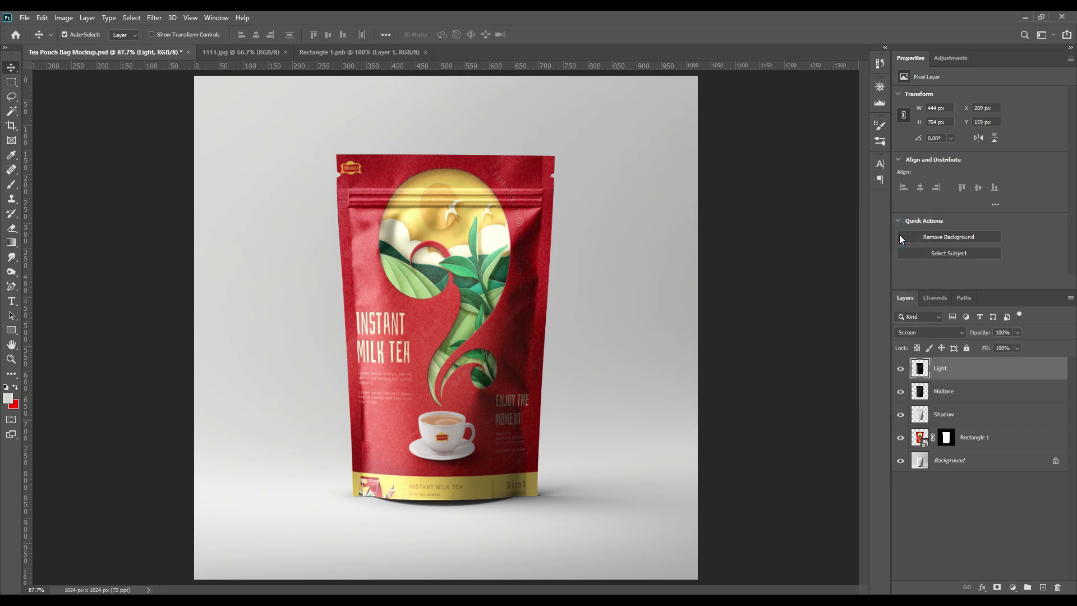
click(900, 370)
click(899, 370)
Rename the Rectangle 1 layer to 'Your Design Here' and give it a red colour label
click(966, 443)
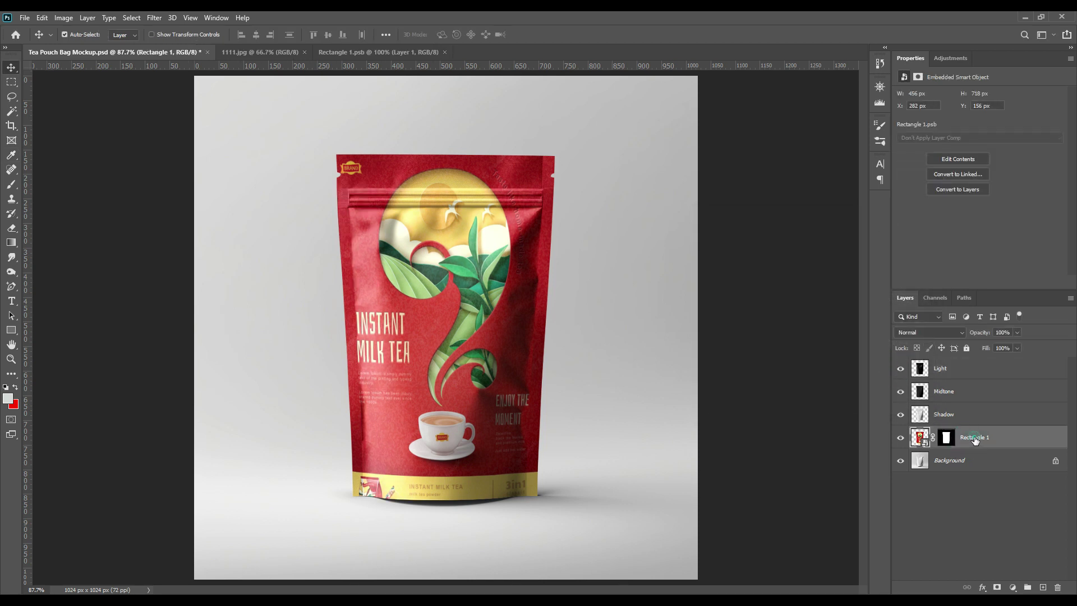
double_click(974, 438)
text(Your Design Here)
key(Return)
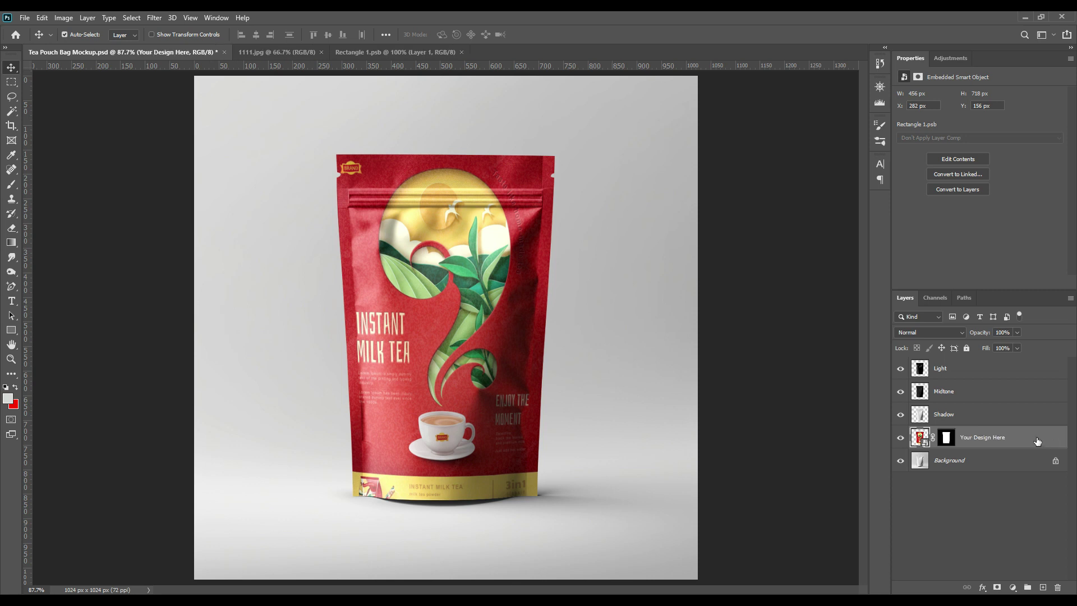
right_click(1035, 442)
click(937, 497)
click(962, 491)
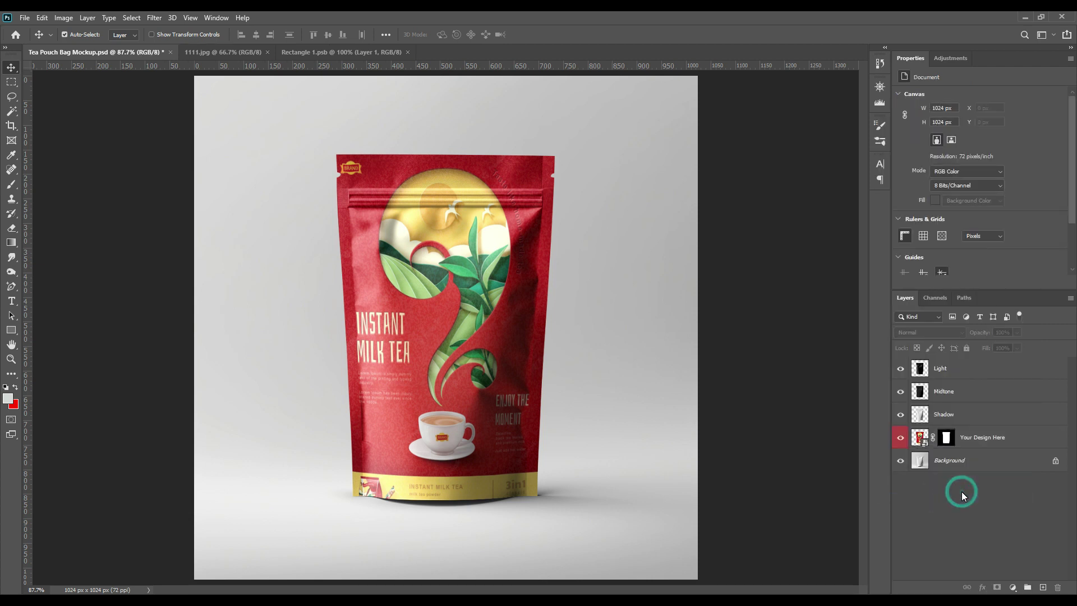
Add a Solid Color fill above Background using a bright yellow sampled from the label
click(963, 461)
click(1013, 588)
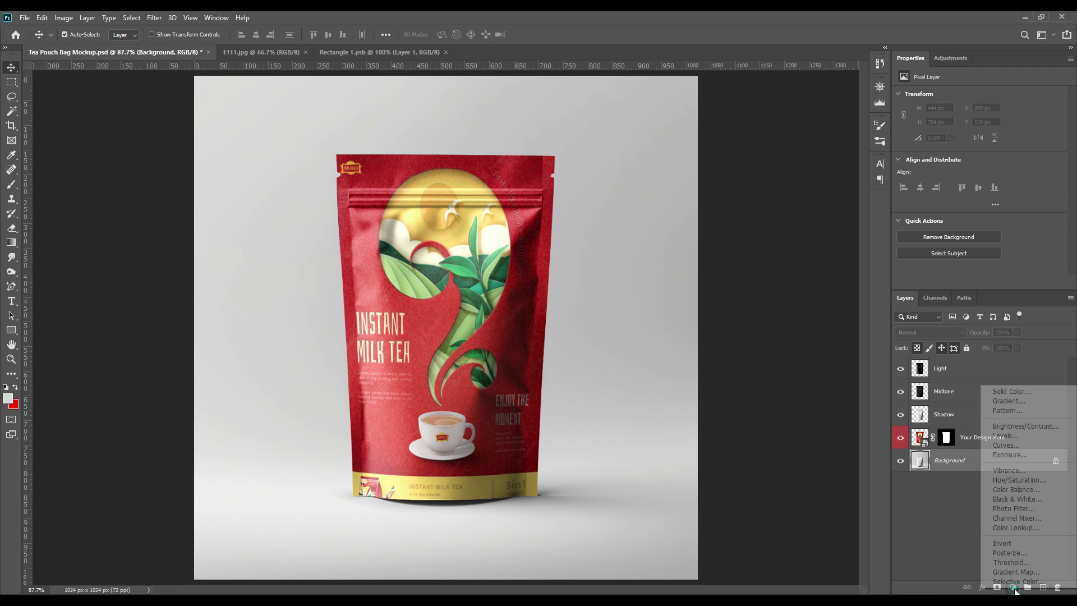
click(1010, 391)
click(531, 215)
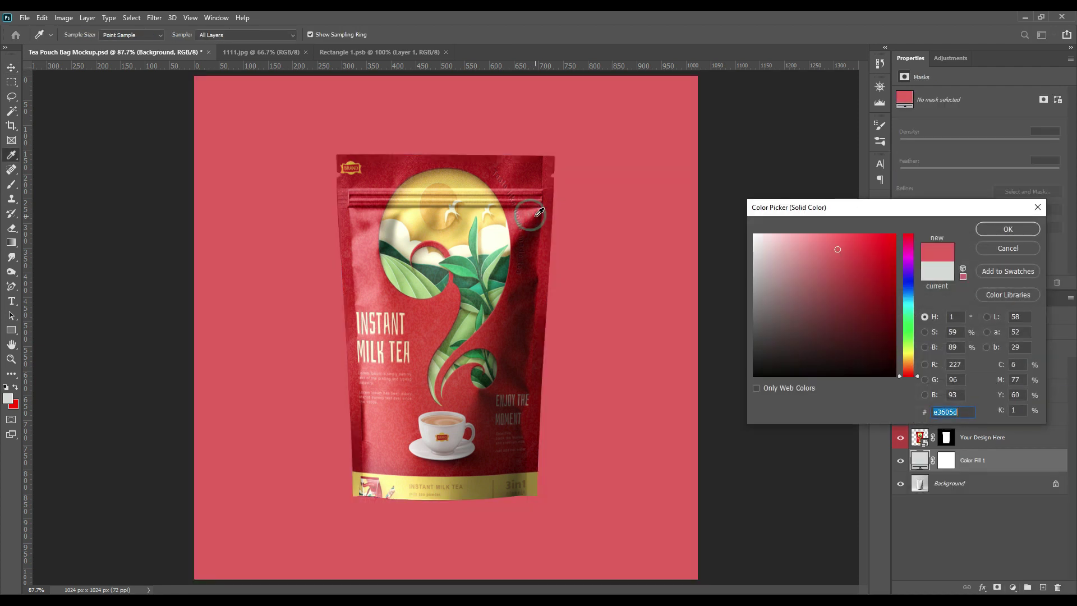
click(471, 215)
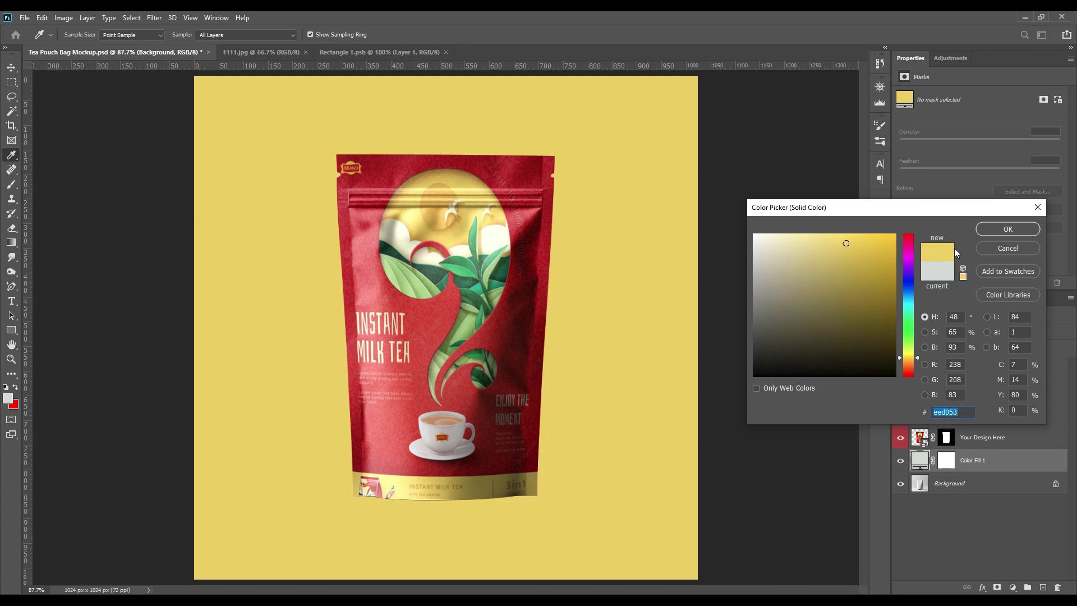
drag(866, 259, 873, 231)
click(983, 231)
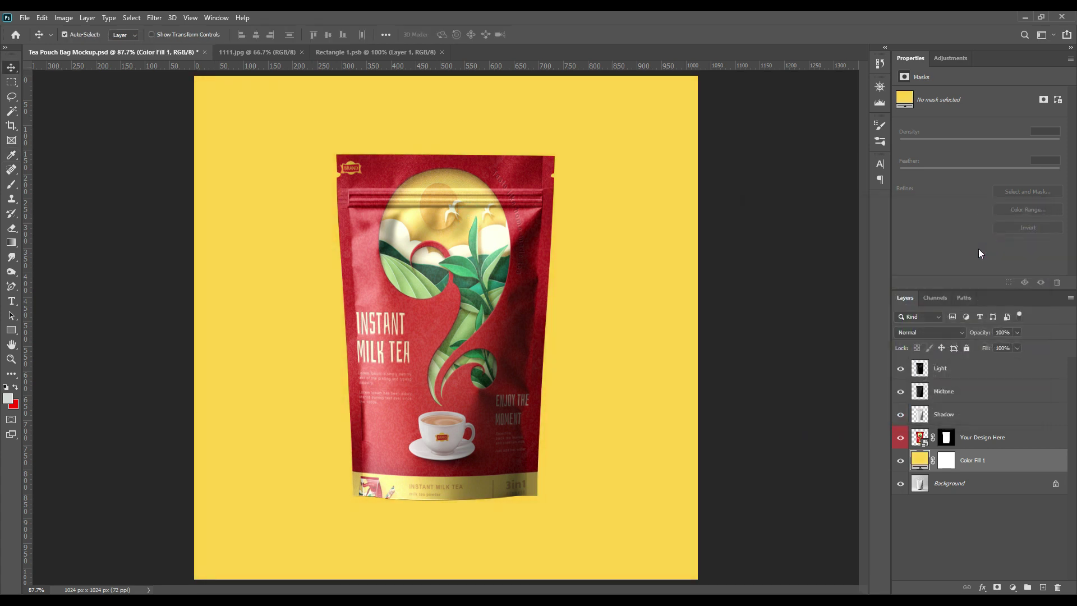
Blend the yellow fill layer in Linear Burn
click(934, 335)
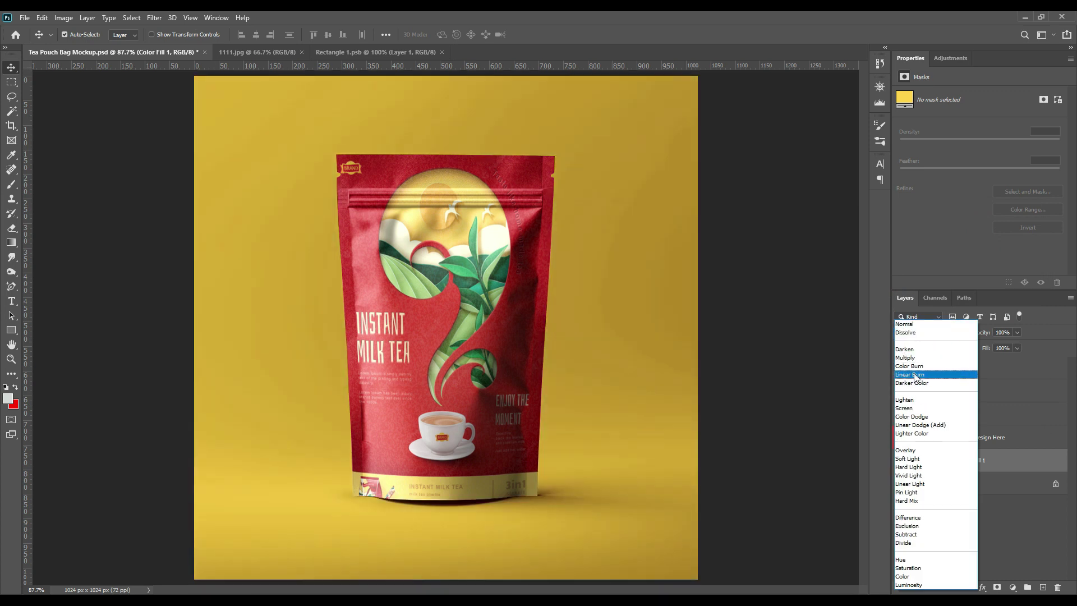
key(Escape)
click(937, 534)
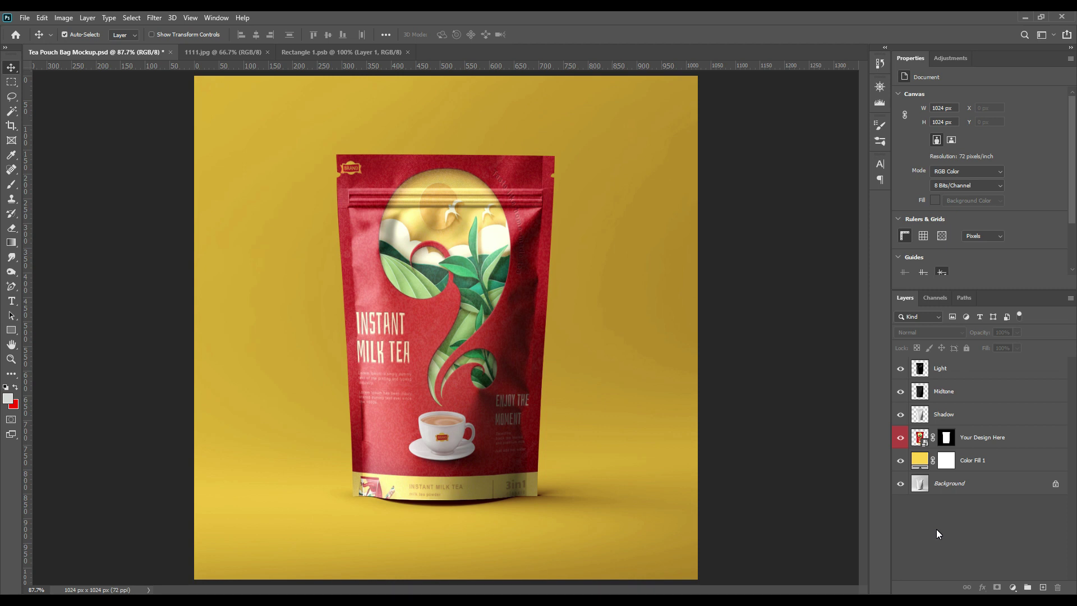
Give the Color Fill 1 layer a red colour label
right_click(976, 461)
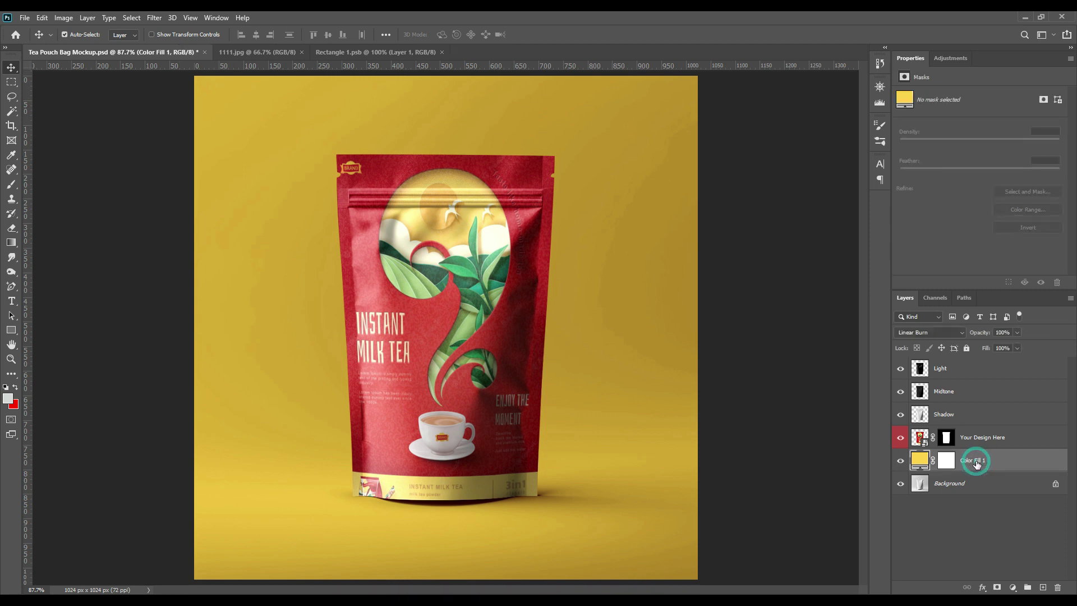
click(887, 496)
click(982, 501)
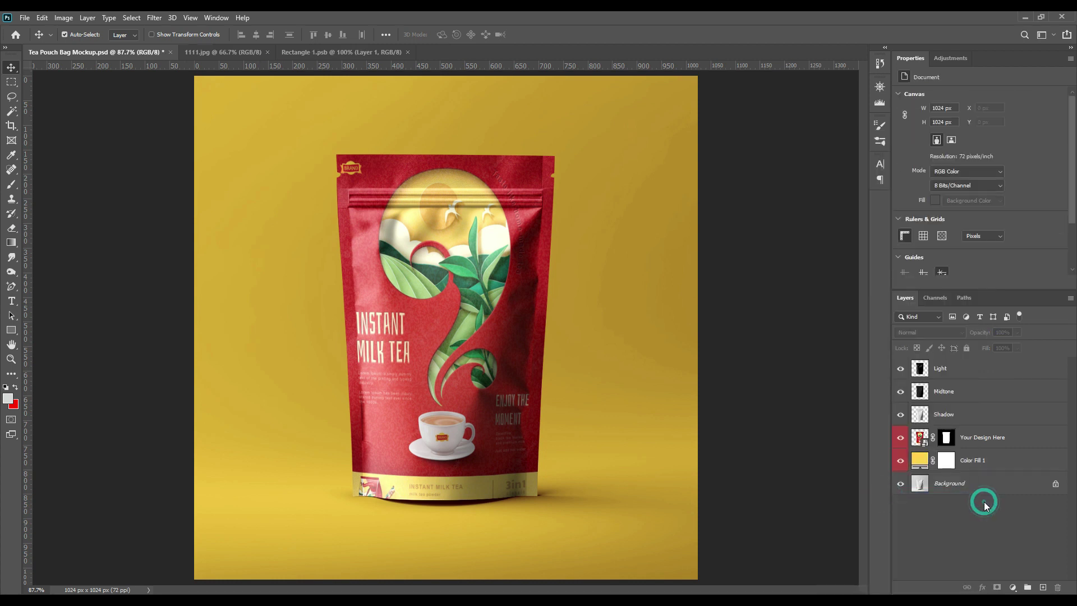
Change the Color Fill 1 colour to pale green e2f095
double_click(923, 463)
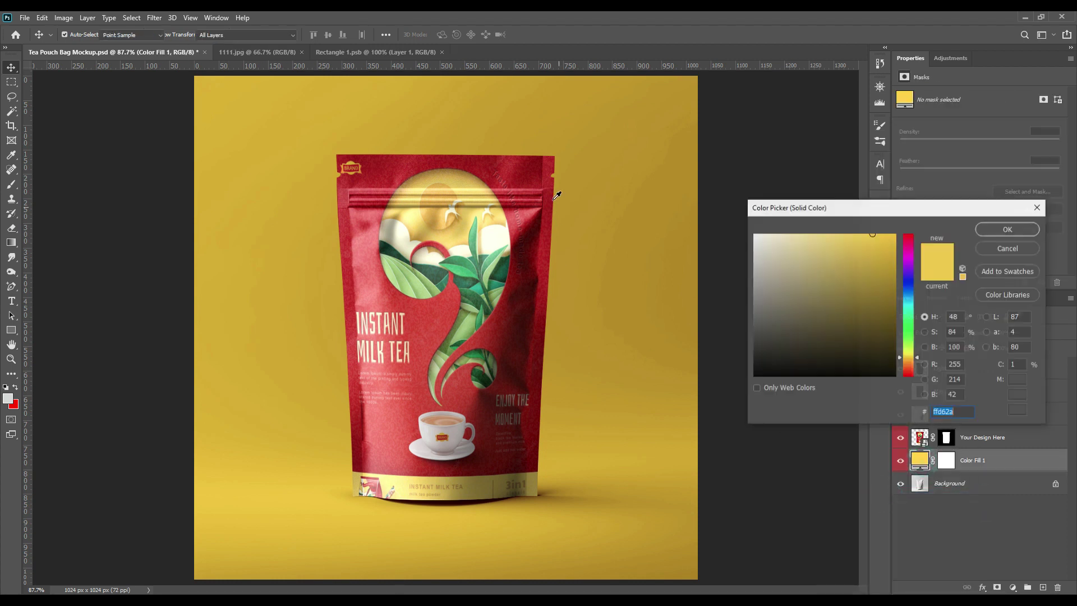
click(540, 184)
mouse_move(873, 288)
mouse_down()
mouse_move(858, 221)
mouse_move(820, 208)
mouse_up()
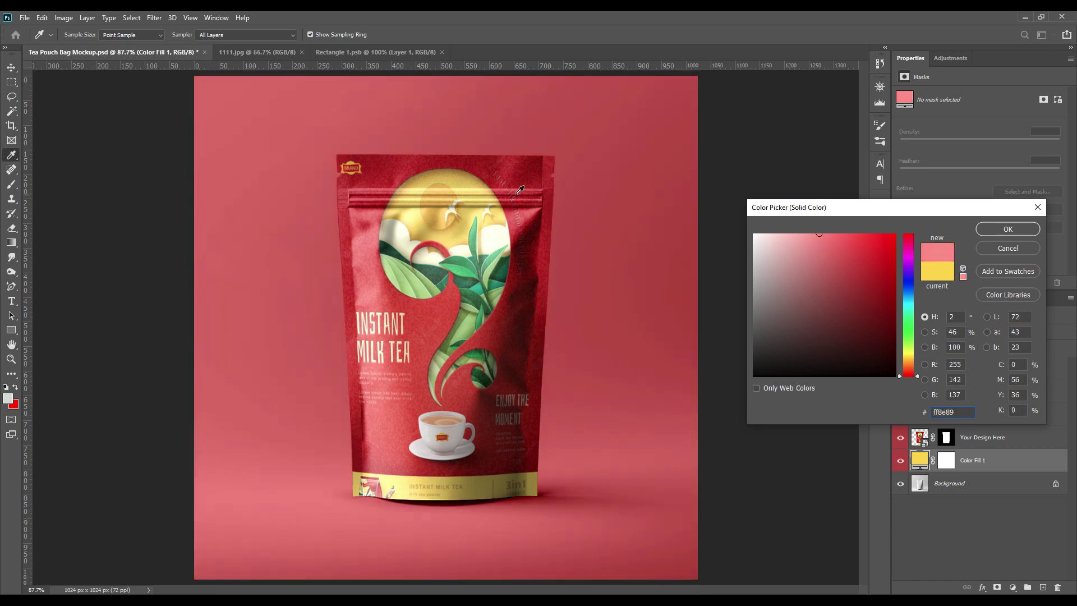
click(471, 309)
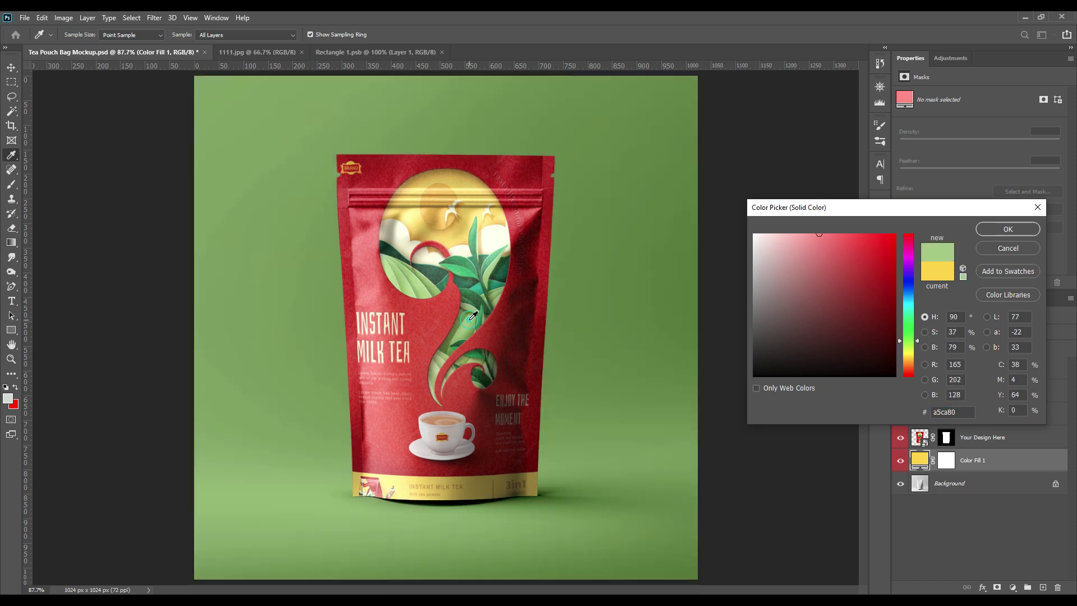
drag(917, 340, 911, 349)
click(827, 263)
drag(827, 263, 807, 242)
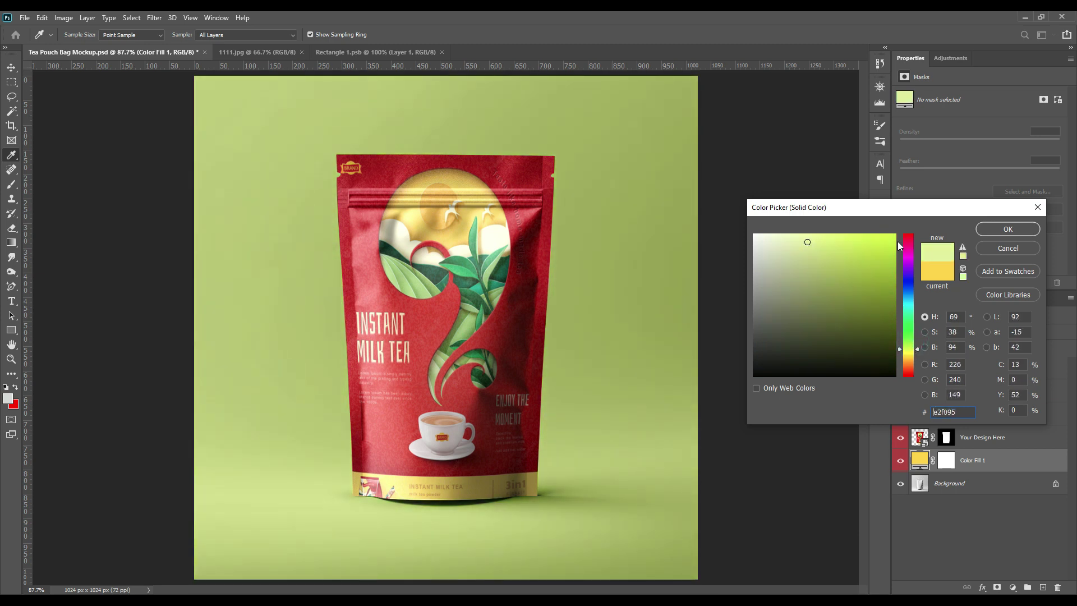
click(1008, 230)
click(995, 500)
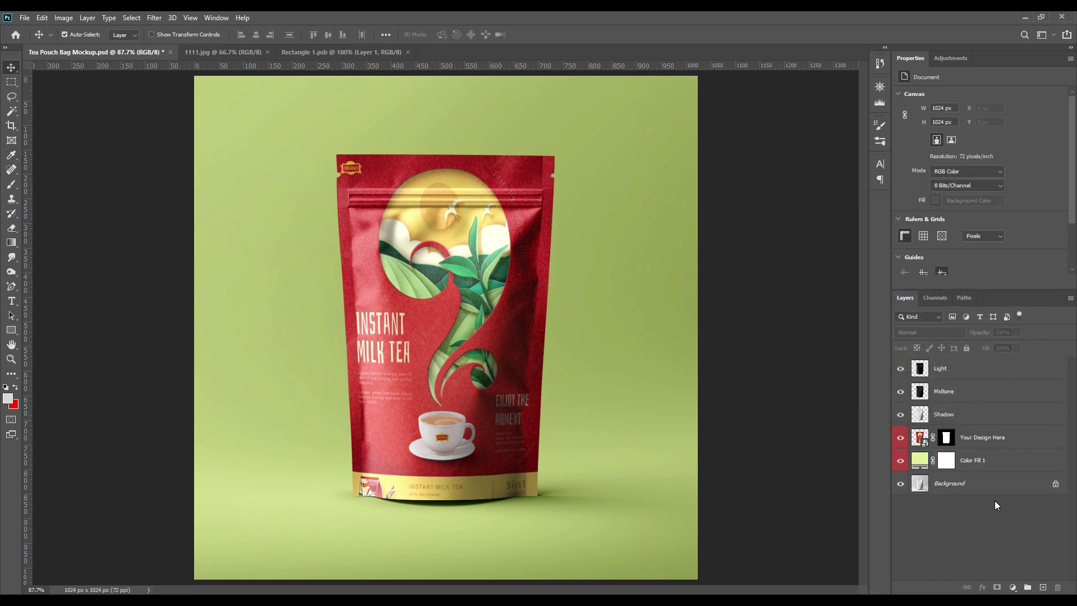